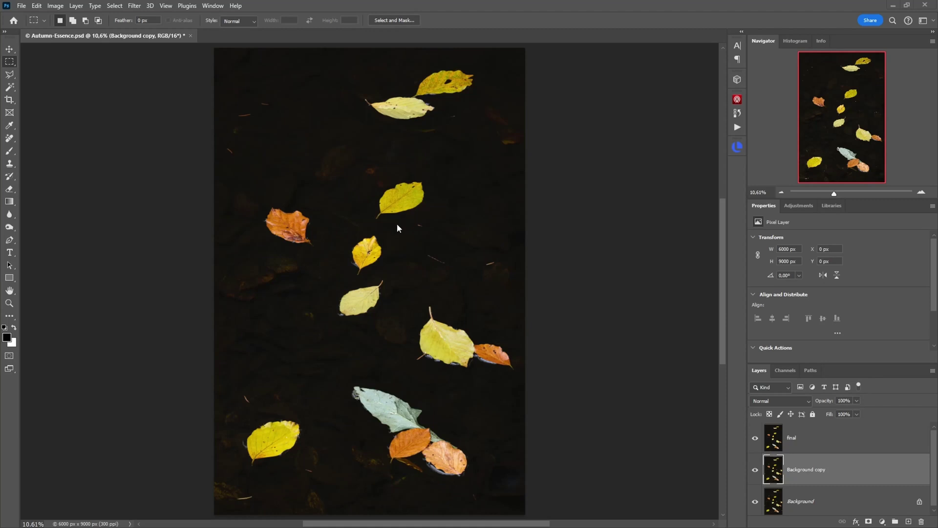
Step: Zoom in on the pond photo to the spotted yellow leaf
ctrl+click(374, 274)
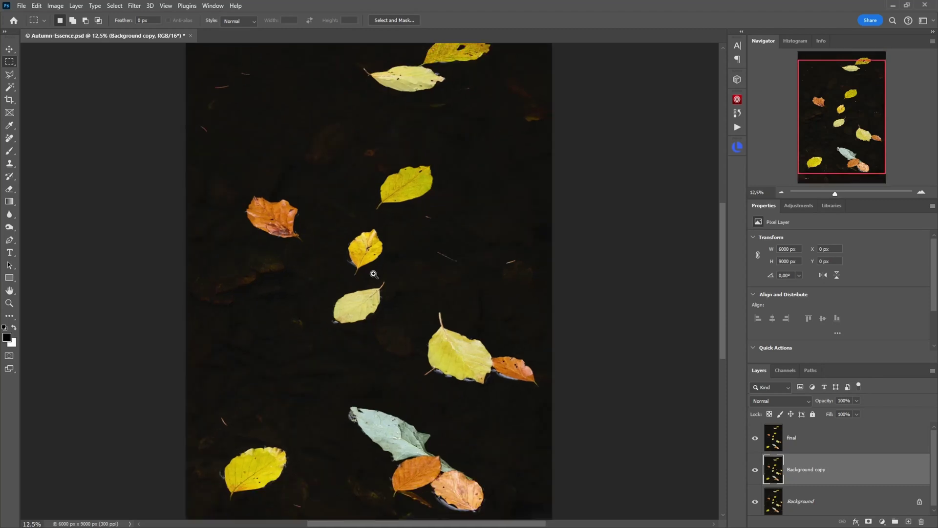
ctrl+click(373, 275)
ctrl+click(374, 275)
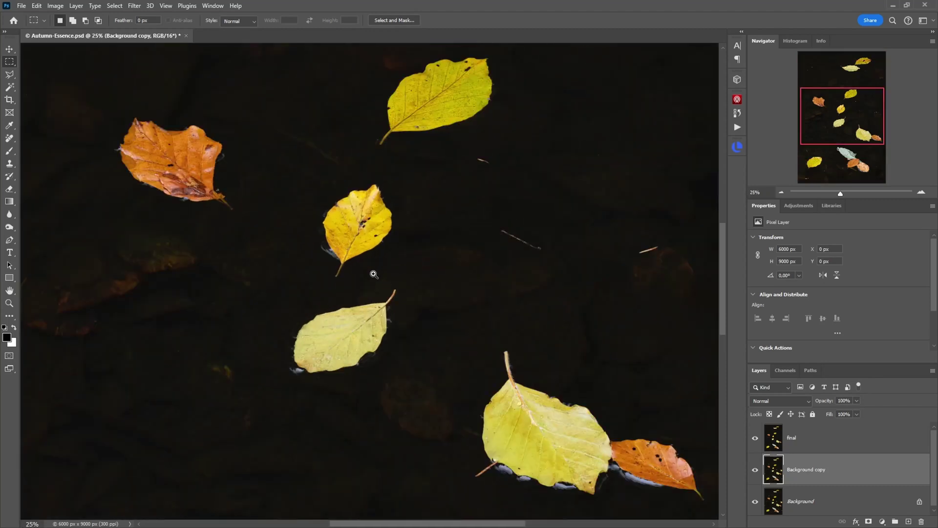
ctrl+click(367, 234)
ctrl+click(367, 234)
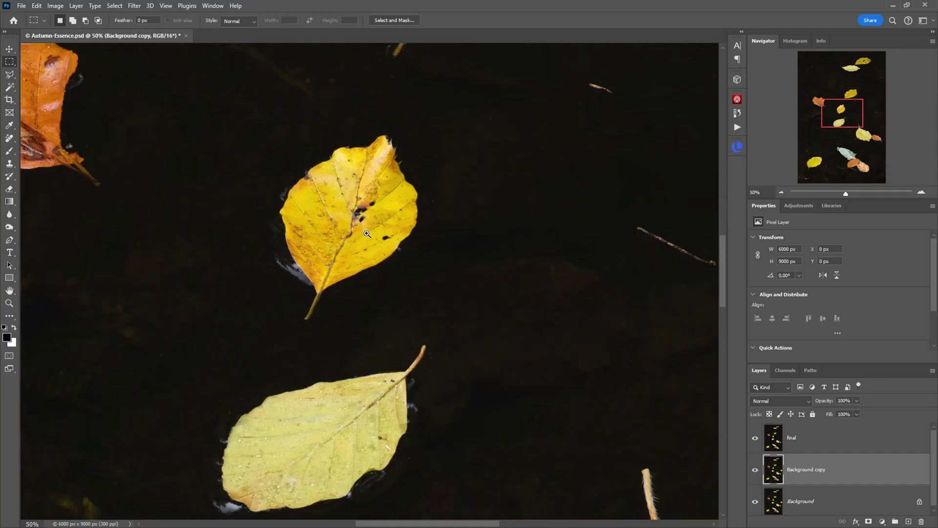
ctrl+click(367, 234)
Step: Pan across the pale yellow, orange and upper yellow leaves to inspect them
drag(349, 308, 407, 247)
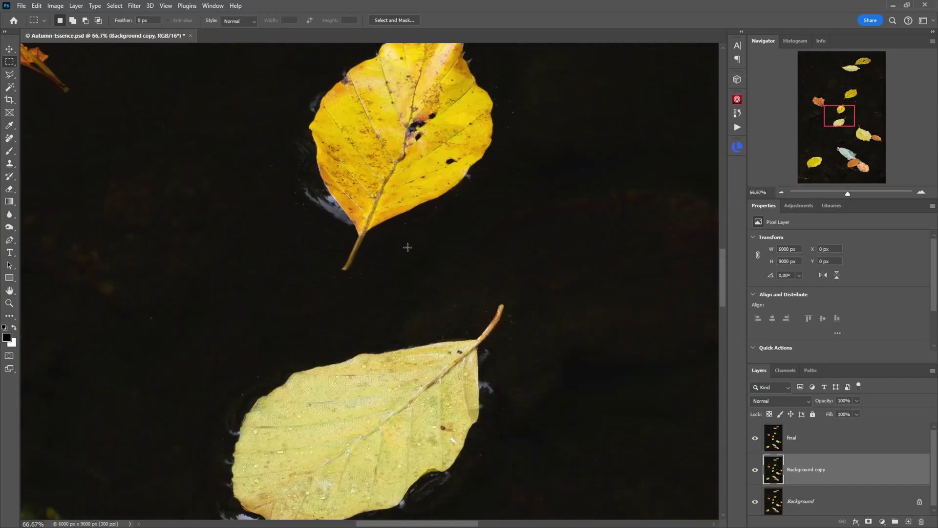
drag(337, 368, 488, 279)
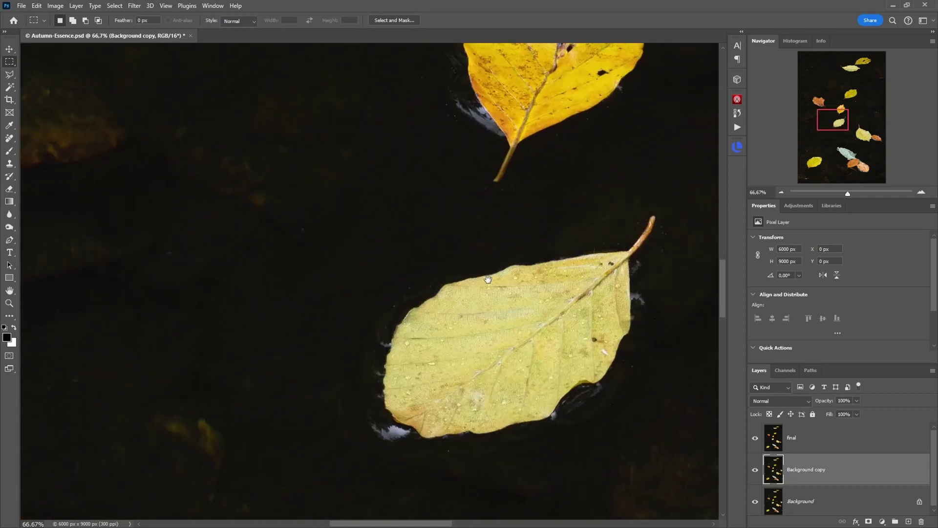
drag(337, 264, 327, 398)
drag(377, 337, 651, 524)
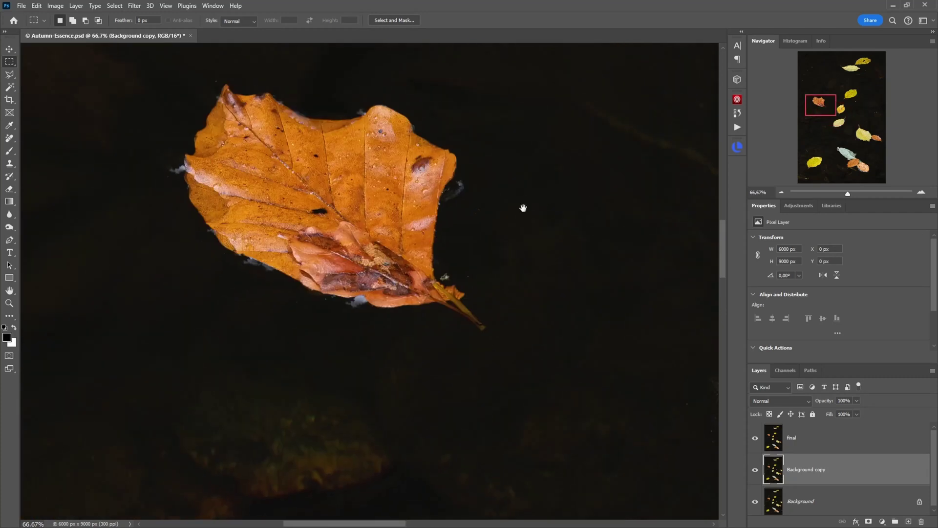
drag(523, 206, 414, 325)
drag(574, 210, 287, 308)
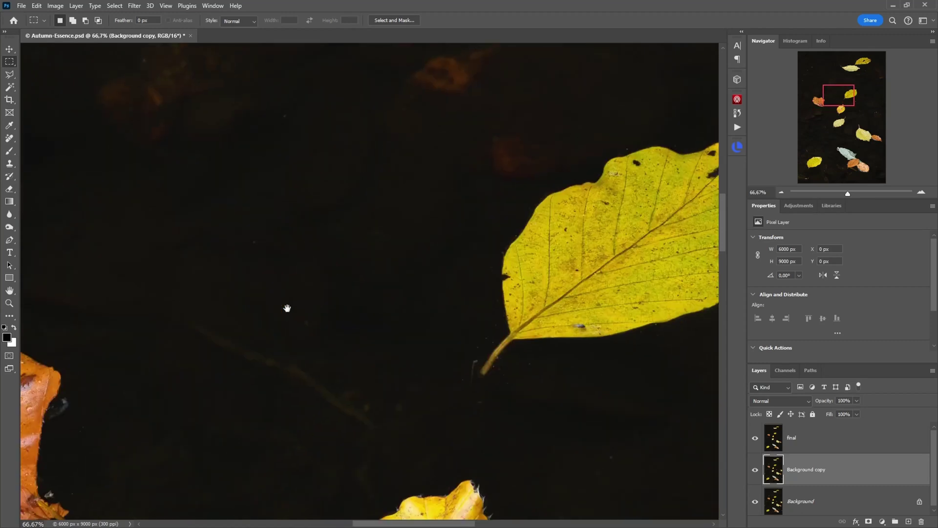
drag(612, 243, 337, 290)
Step: Inspect the dark water, then zoom out slightly to frame the two yellow leaves
drag(228, 178, 484, 331)
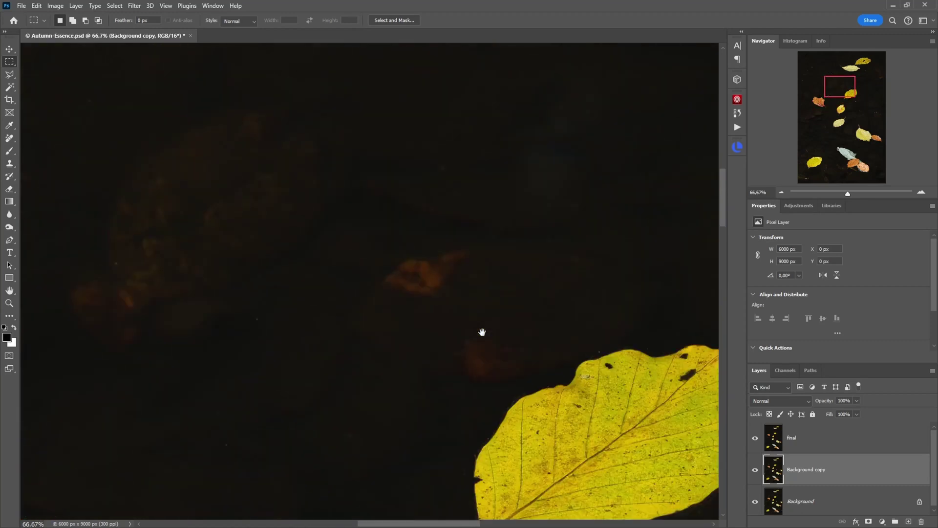
drag(301, 233, 380, 315)
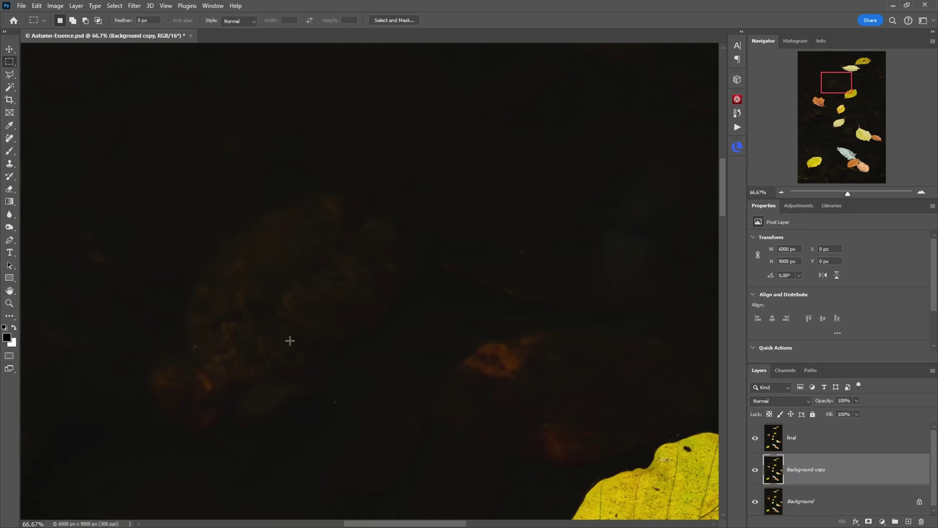
drag(508, 398, 381, 279)
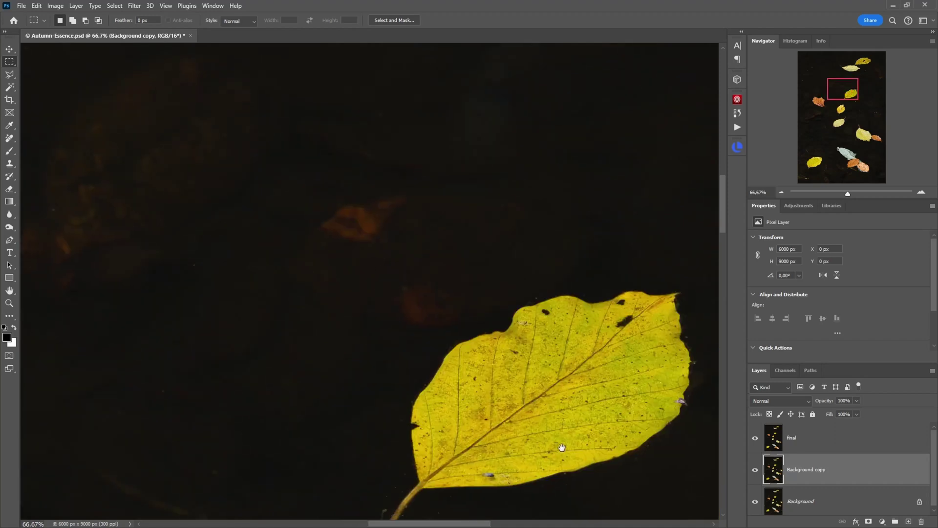
drag(561, 446, 326, 230)
drag(520, 441, 442, 286)
drag(382, 472, 412, 245)
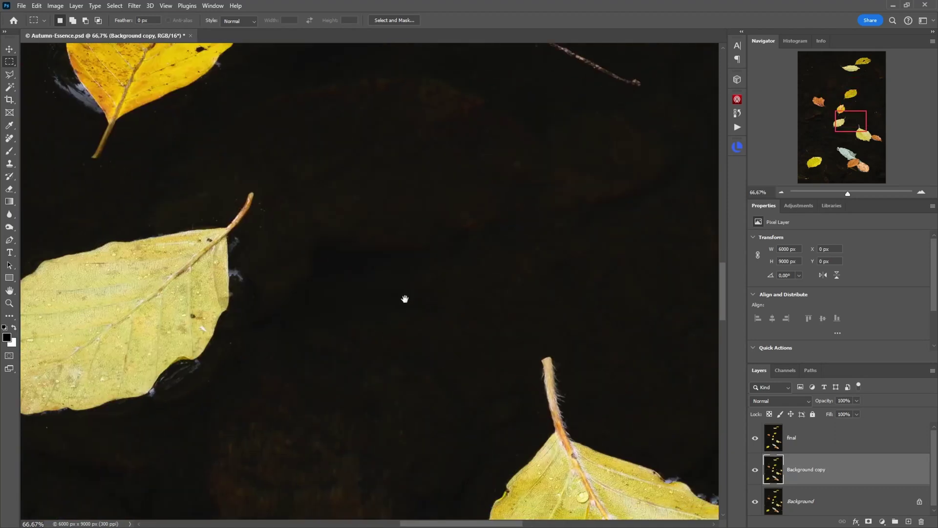
alt+click(390, 350)
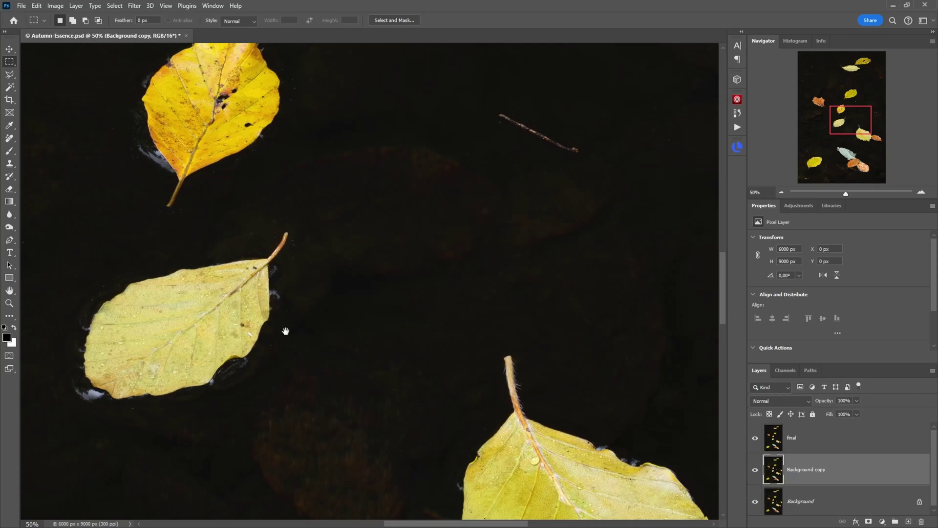
drag(285, 329, 379, 369)
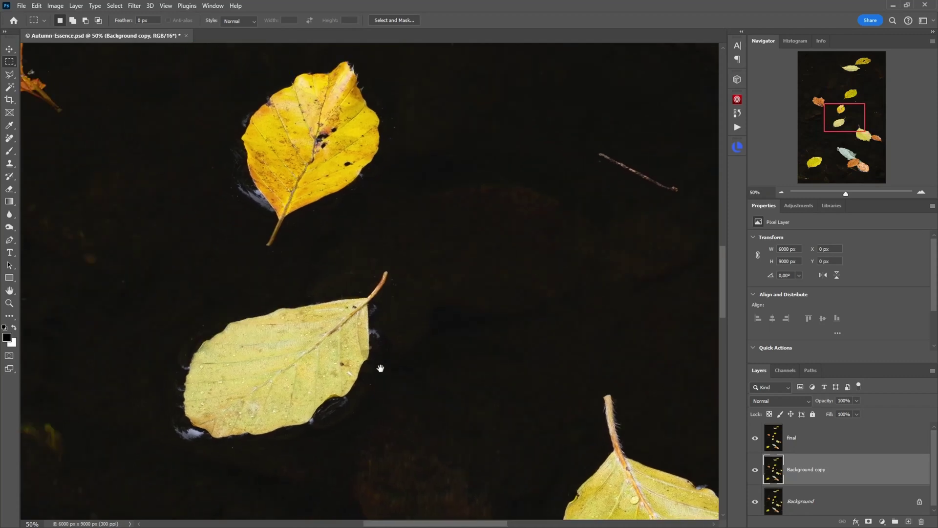
Step: Hide the final layer and inspect the specks around the orange and grey-green leaves
click(755, 438)
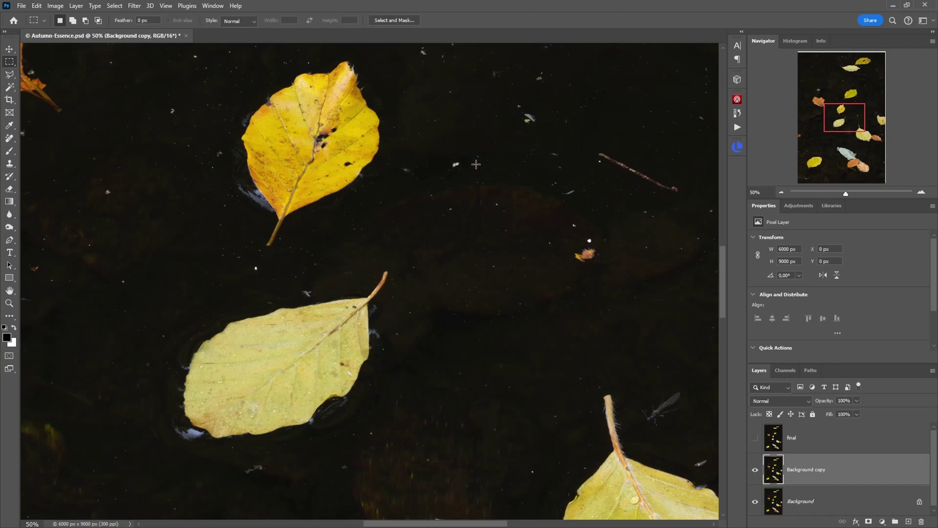
drag(209, 234, 469, 296)
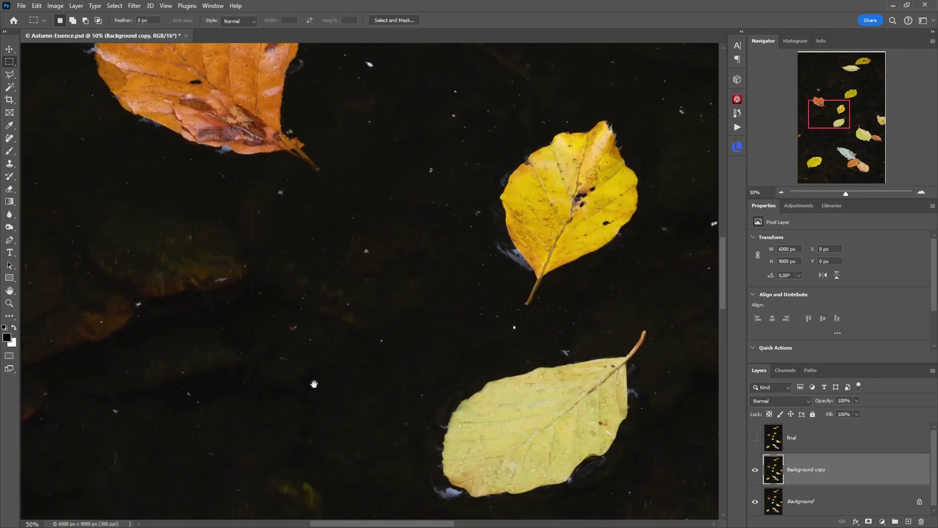
drag(312, 383, 462, 163)
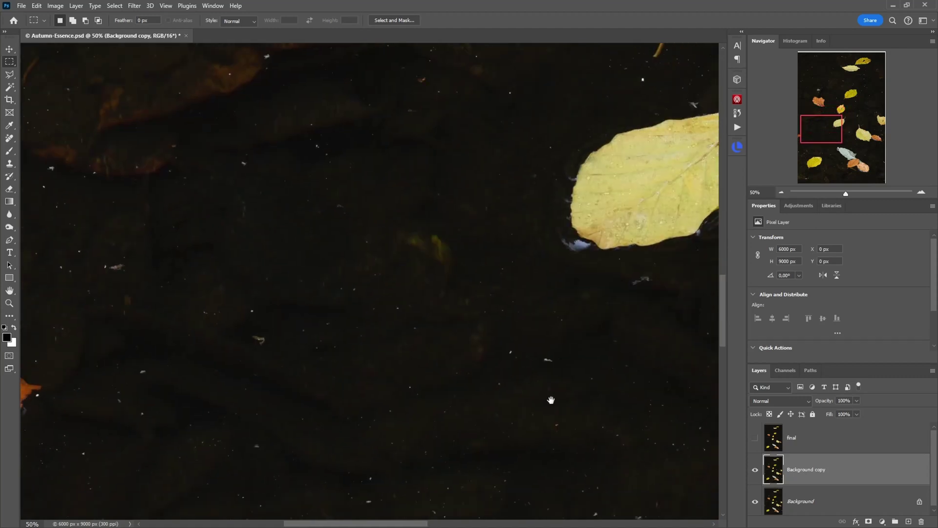
drag(549, 398, 435, 256)
drag(569, 364, 417, 287)
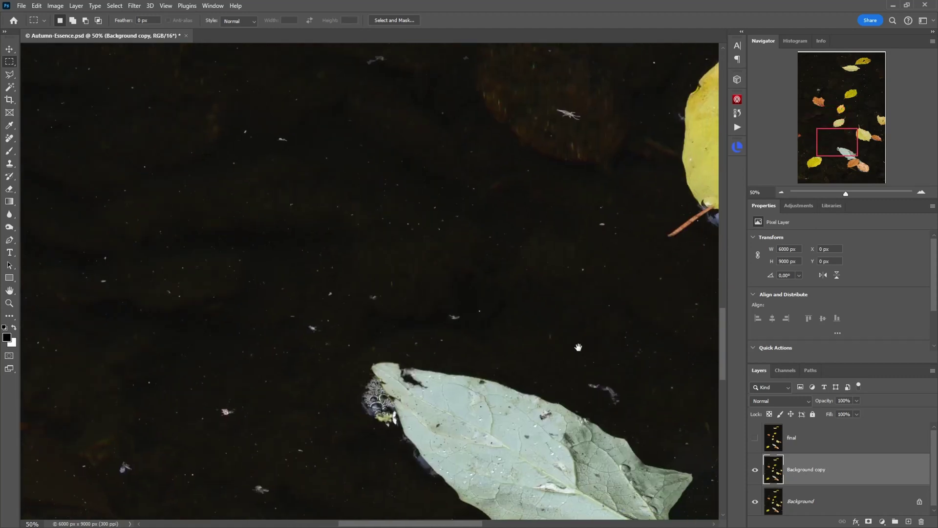
drag(578, 345, 342, 318)
drag(503, 342, 394, 293)
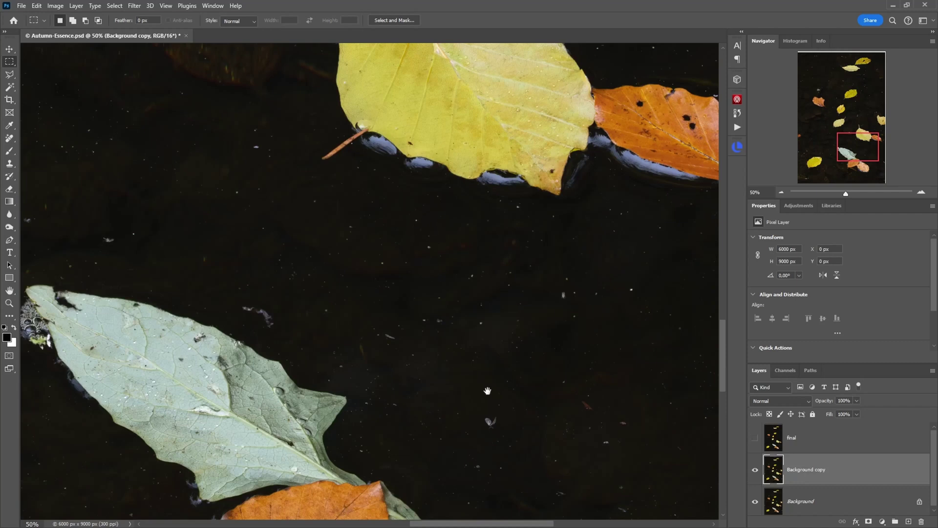
drag(487, 392, 712, 169)
drag(415, 302, 513, 235)
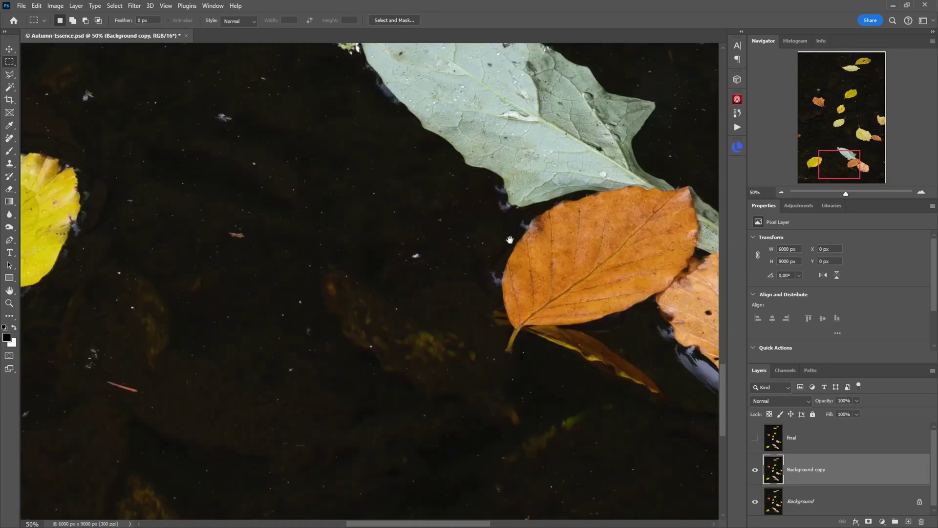
drag(391, 293, 528, 288)
drag(284, 249, 415, 278)
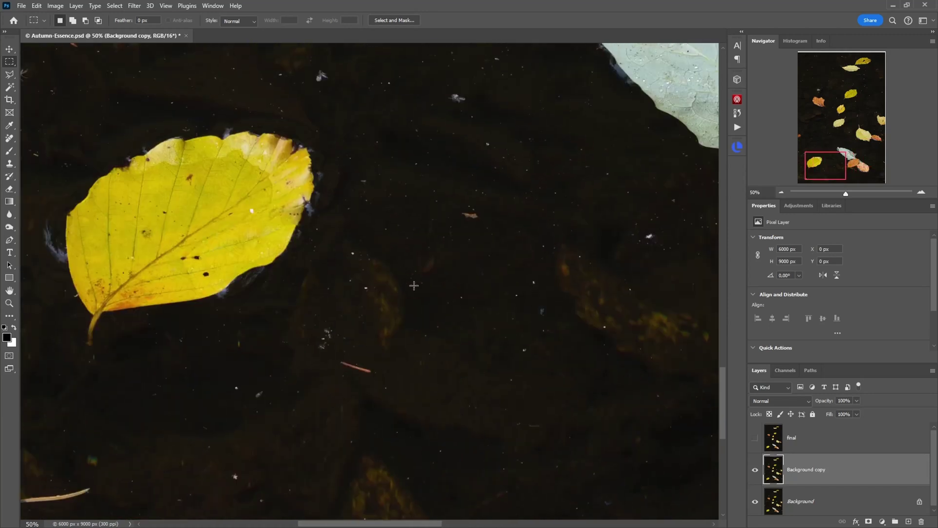
Step: Toggle the final layer off and on to compare cleaned versus specked water
click(754, 440)
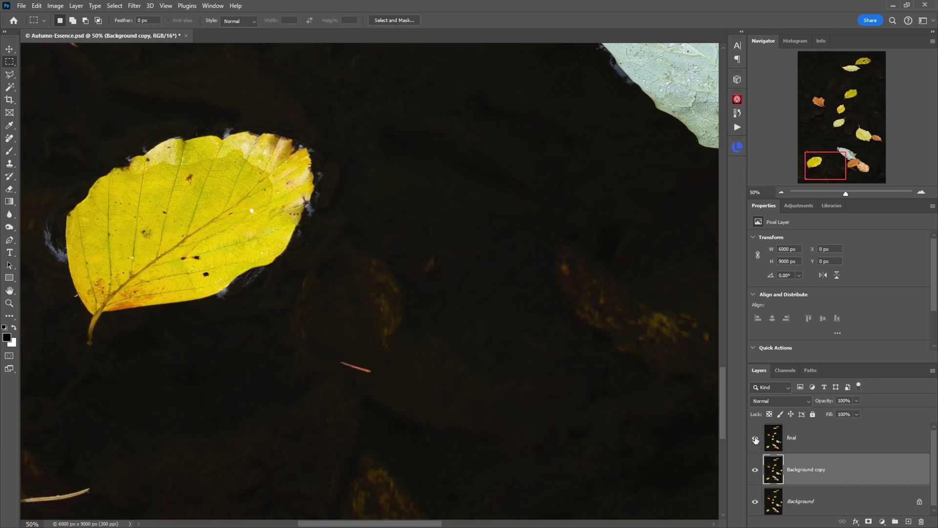
click(755, 438)
click(755, 439)
click(755, 441)
click(756, 438)
Step: Zoom out and reframe the view over the upper leaves
drag(320, 384, 452, 324)
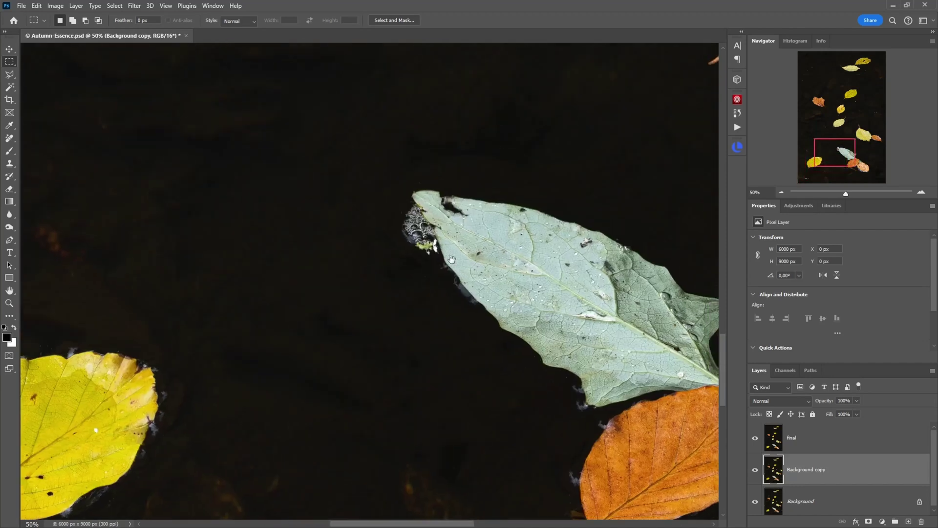
alt+click(450, 225)
alt+click(451, 225)
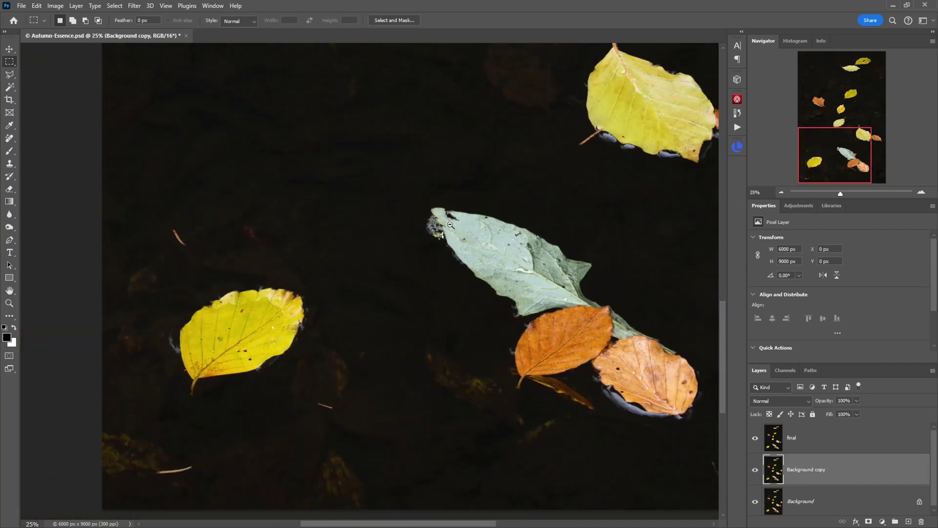
alt+click(450, 225)
drag(492, 157, 446, 278)
drag(487, 169, 459, 231)
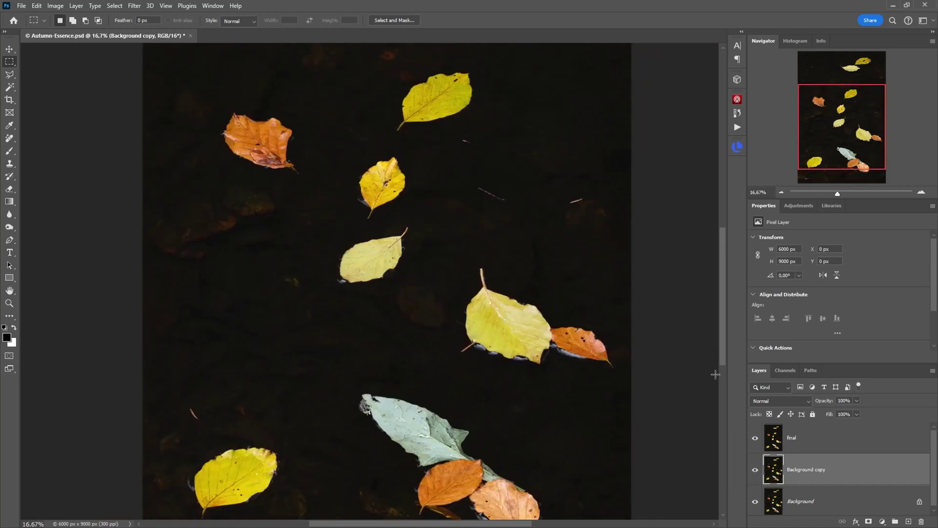
Step: Hide the final layer, move to the top of the photo, and zoom in near the orange leaf
click(755, 438)
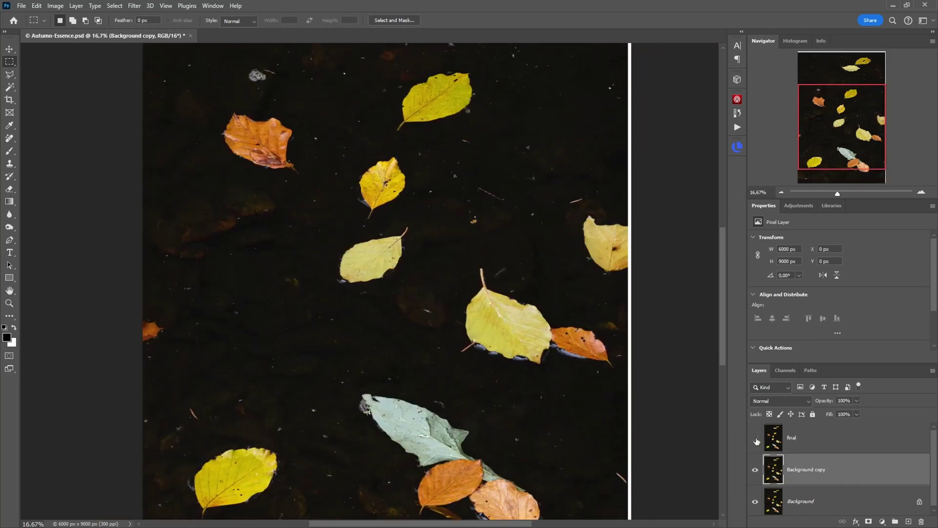
drag(439, 197, 438, 276)
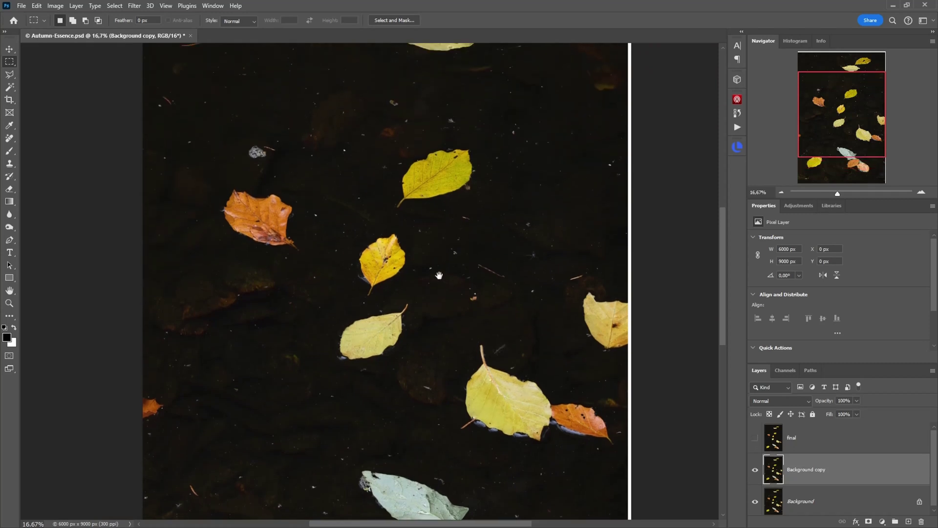
drag(382, 162, 413, 230)
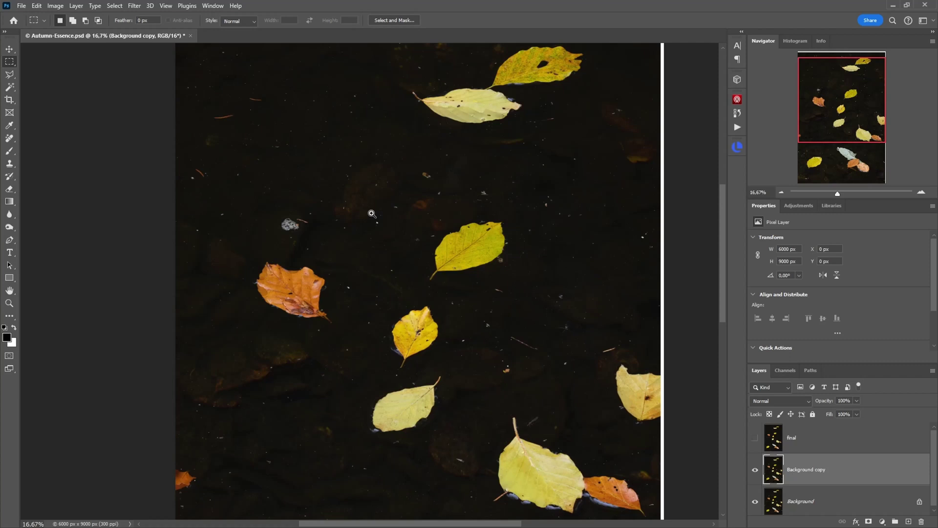
click(361, 260)
click(361, 260)
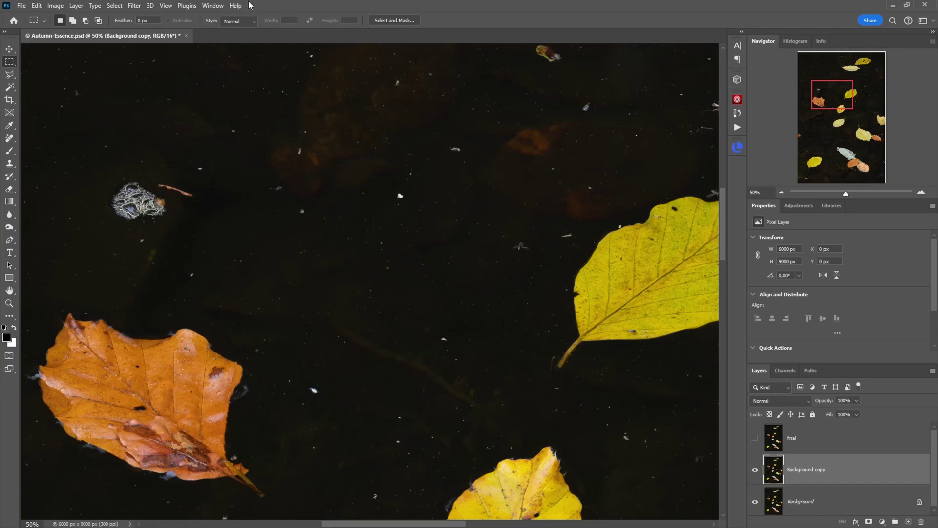
Step: Open the Noise > Dust & Scratches filter on Background copy, previewing Radius 4, Threshold 0
click(140, 9)
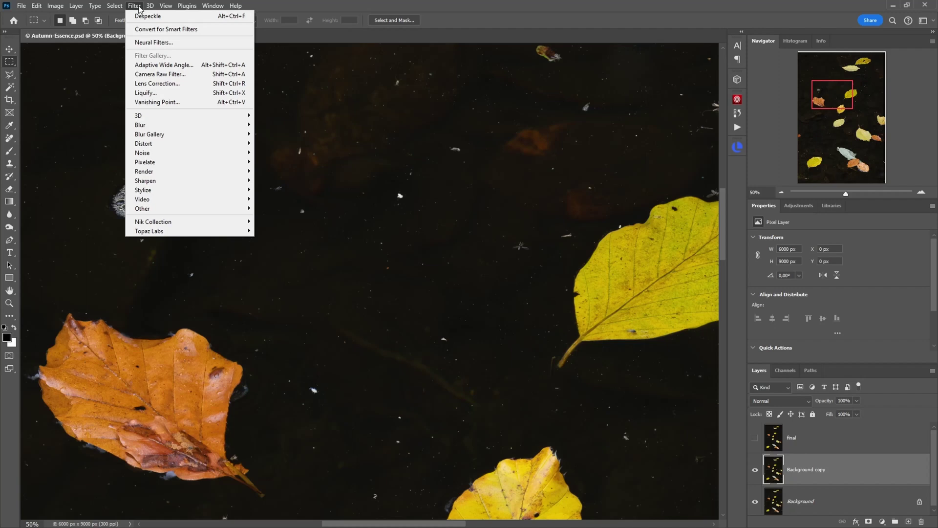
mouse_move(165, 154)
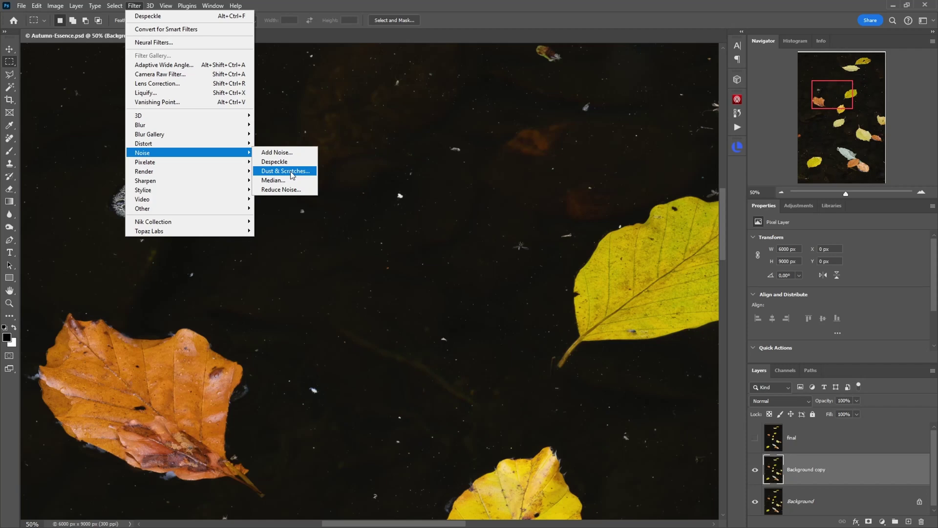
click(291, 171)
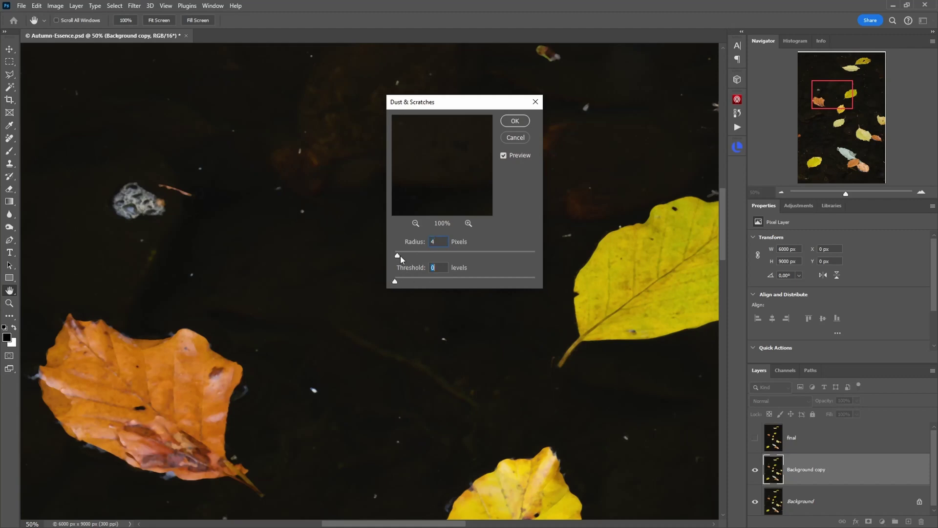
Step: Raise the Dust & Scratches radius to 16 pixels, checking the preview over the leaves and water
drag(399, 254, 395, 254)
drag(397, 255, 404, 255)
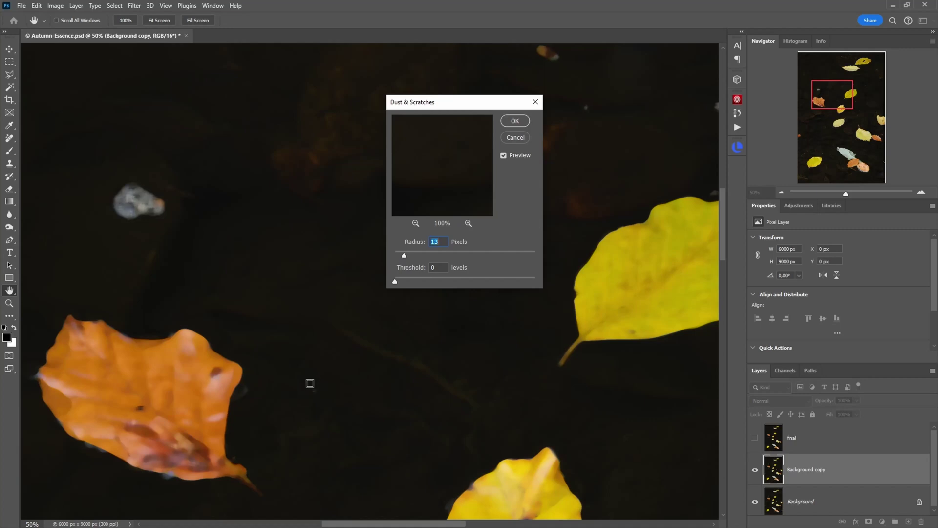
drag(435, 394, 331, 215)
drag(293, 366, 360, 268)
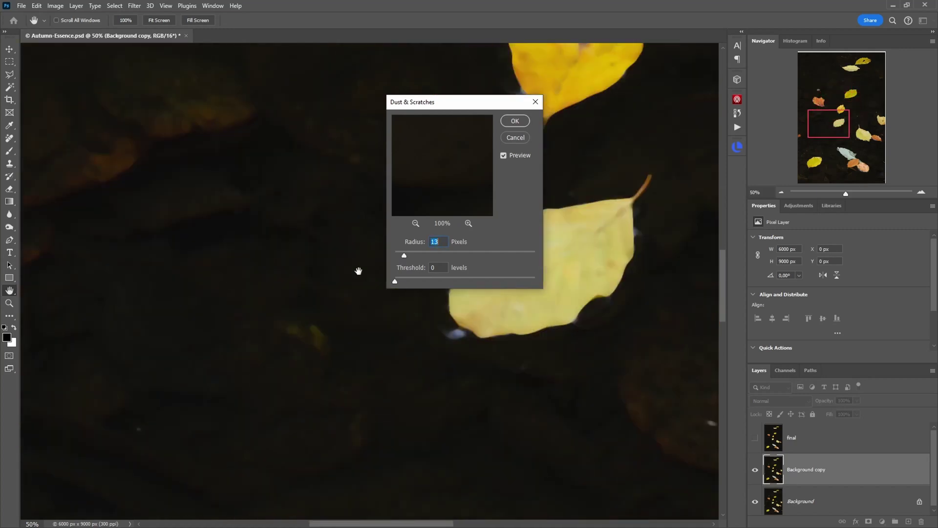
drag(271, 440, 377, 253)
drag(264, 447, 35, 329)
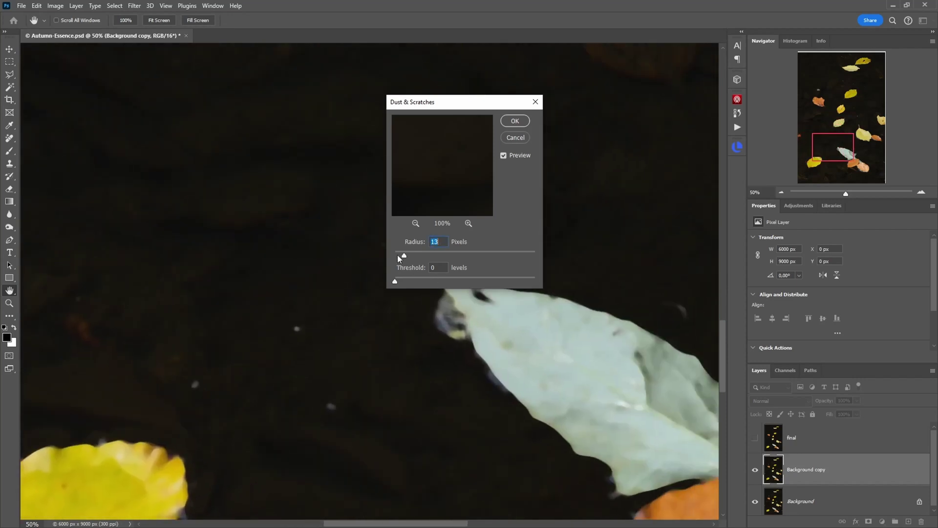
drag(405, 254, 407, 255)
Step: Tune the Threshold up to 8 levels while checking the preview around the leaves
scroll(210, 404, left, 5)
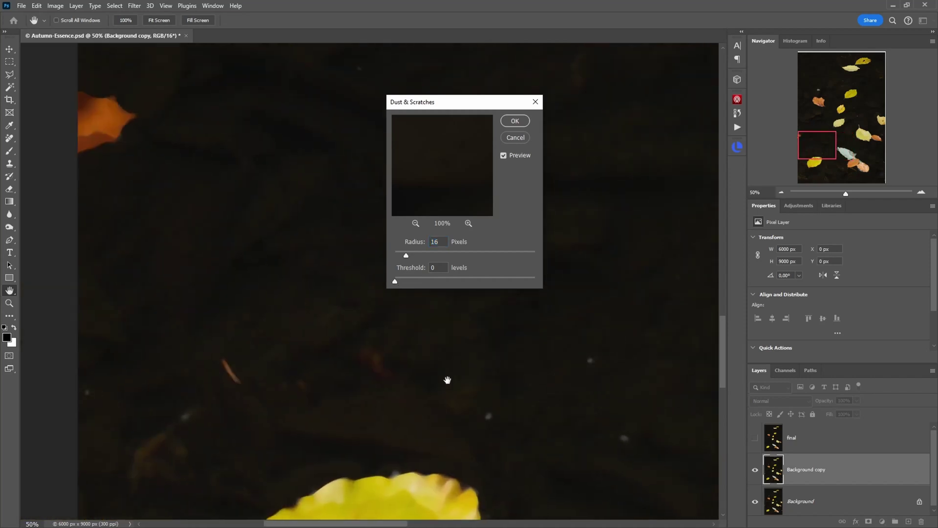
drag(167, 455, 198, 392)
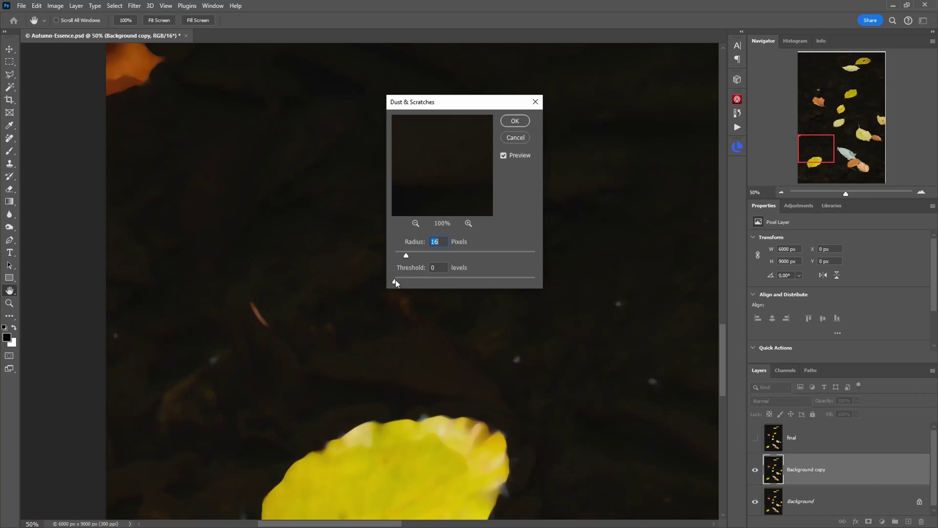
drag(396, 285, 401, 285)
drag(397, 285, 391, 285)
drag(399, 282, 401, 283)
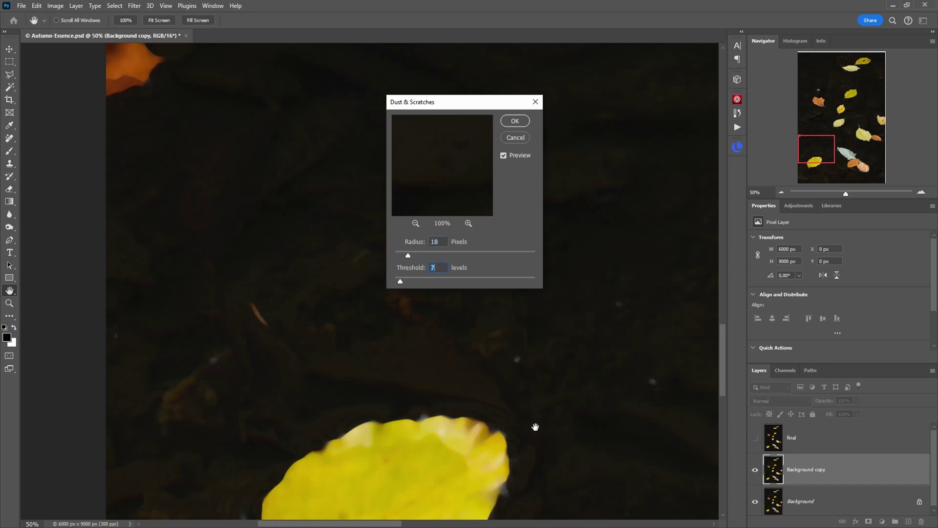
drag(534, 430, 245, 324)
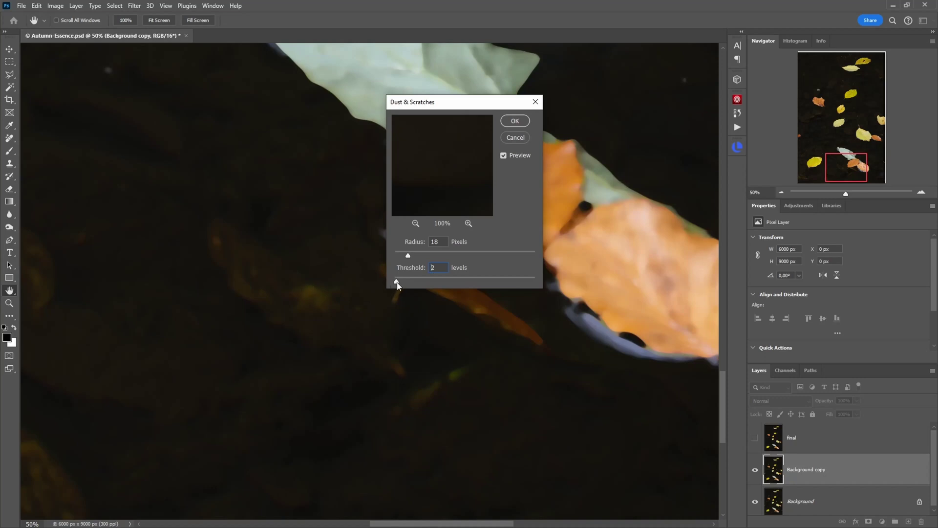
drag(397, 282, 400, 282)
drag(193, 324, 338, 270)
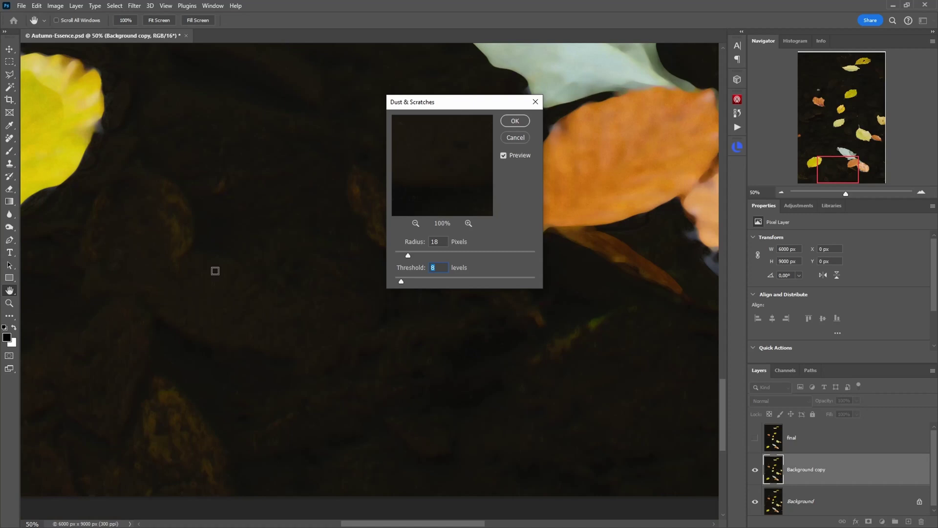
drag(204, 284, 337, 318)
drag(402, 402, 189, 311)
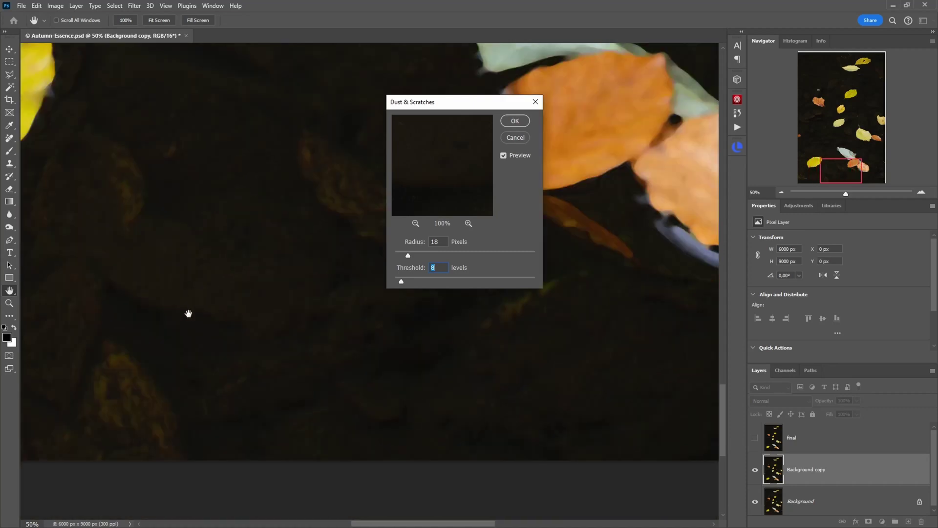
Step: Compare with Preview off and on, then apply Dust & Scratches at Radius 18, Threshold 8
click(503, 154)
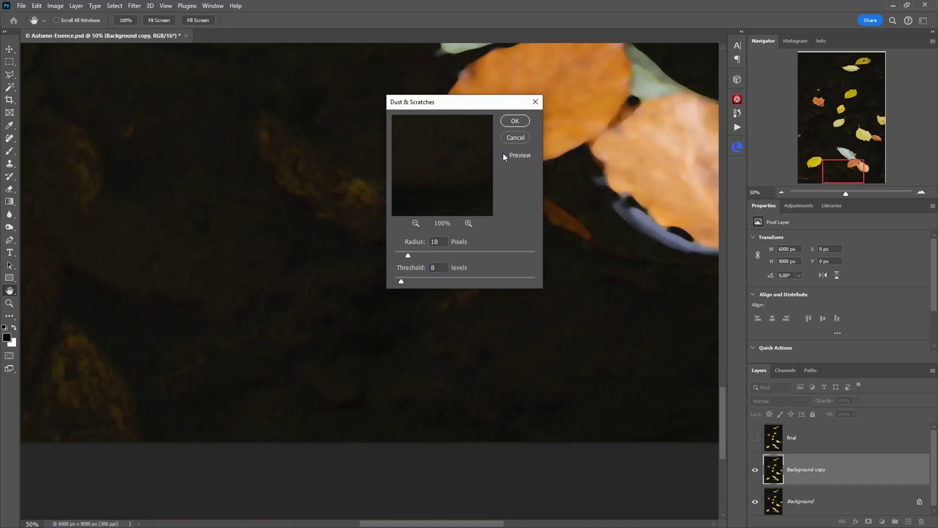
click(503, 155)
click(517, 121)
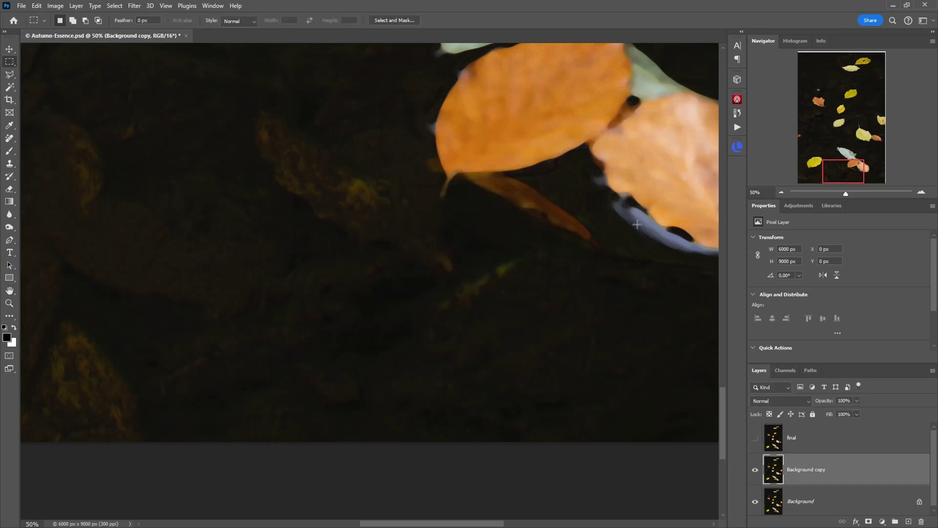
drag(566, 337, 498, 390)
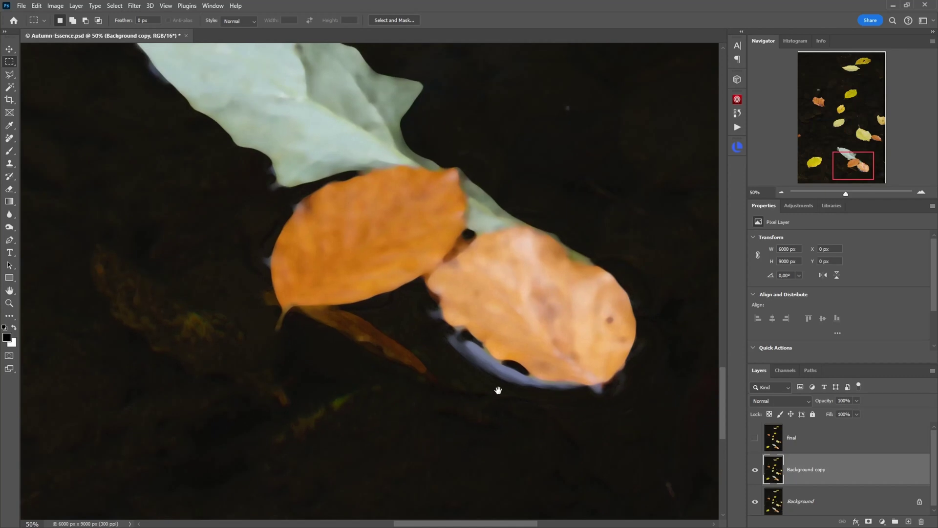
Step: Add a layer mask to Background copy and set a black brush at 100% opacity, 215 px
click(868, 522)
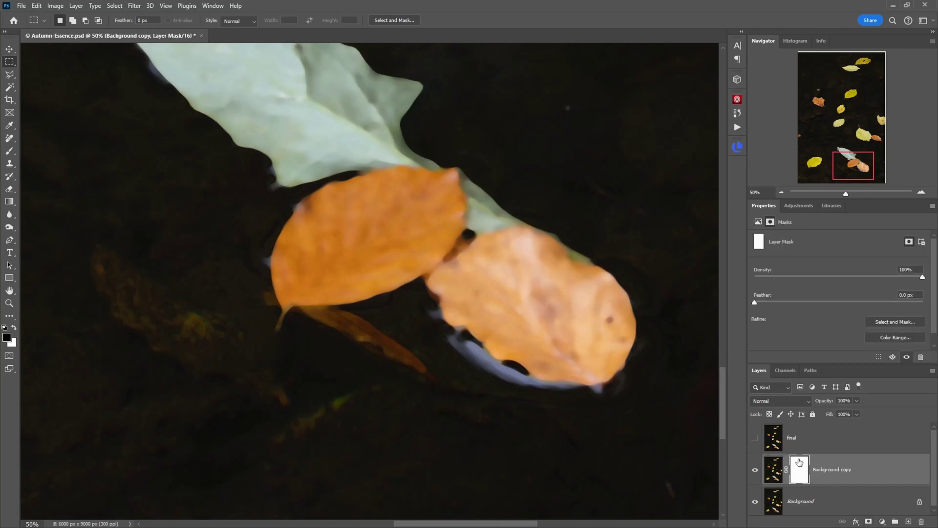
key(b)
drag(374, 306, 235, 299)
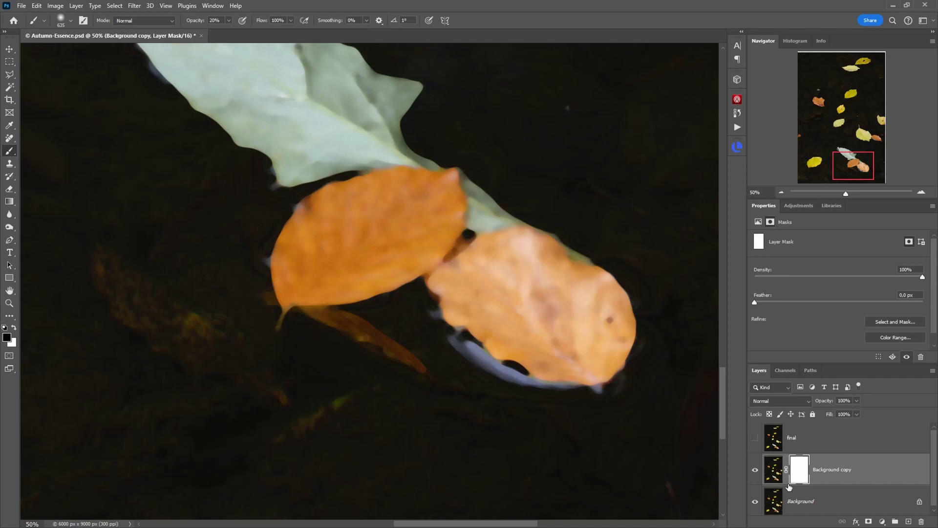
click(756, 470)
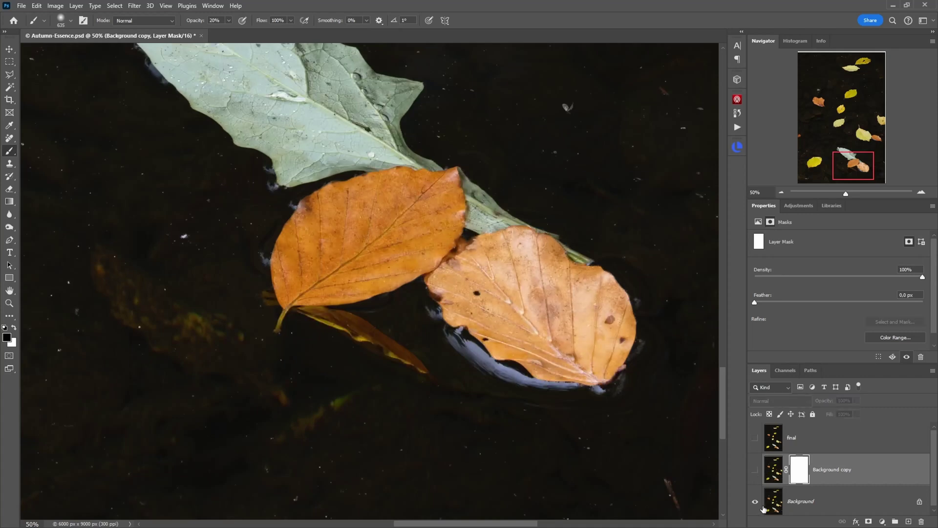
click(756, 470)
key(bracketleft)
key(bracketleft)
key(bracketleft)
key(bracketleft)
key(bracketleft)
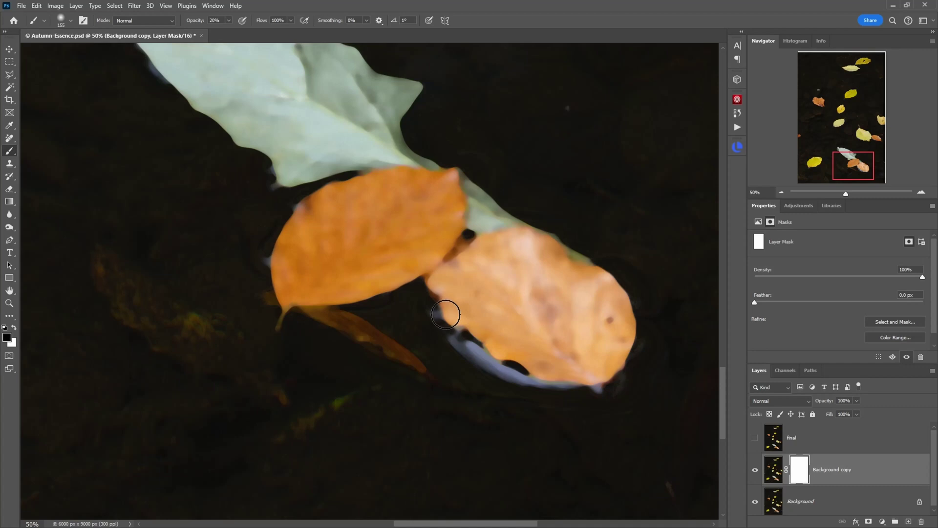
key(0)
key(bracketright)
key(bracketright)
key(bracketright)
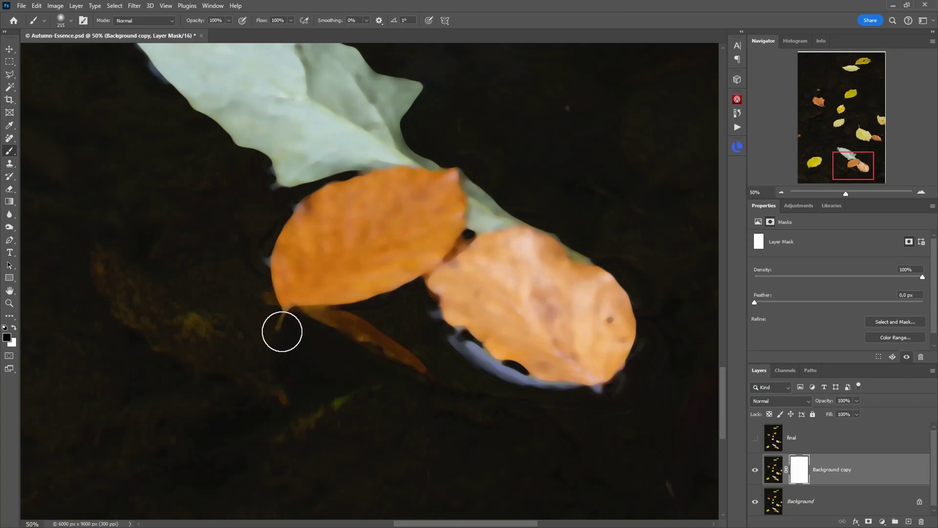
Step: Paint black on the mask over the left and right orange leaves to restore their veins
mouse_move(282, 331)
mouse_down()
mouse_move(313, 304)
mouse_move(386, 297)
mouse_move(433, 266)
mouse_move(451, 194)
mouse_move(450, 185)
mouse_move(358, 188)
mouse_move(312, 198)
mouse_move(274, 302)
mouse_move(301, 217)
mouse_move(315, 276)
mouse_move(401, 235)
mouse_move(347, 260)
mouse_move(361, 230)
mouse_move(398, 218)
mouse_up()
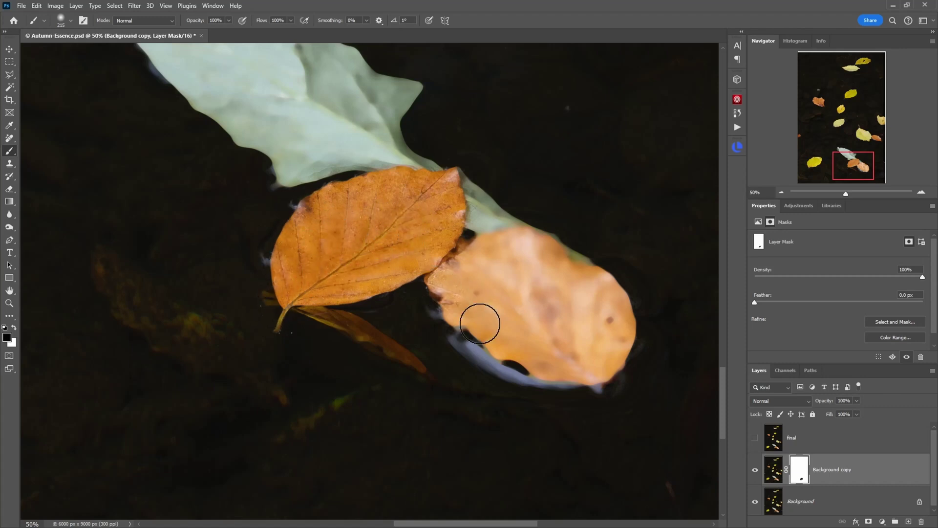
mouse_move(480, 323)
mouse_down()
mouse_move(545, 370)
mouse_move(603, 380)
mouse_move(552, 287)
mouse_up()
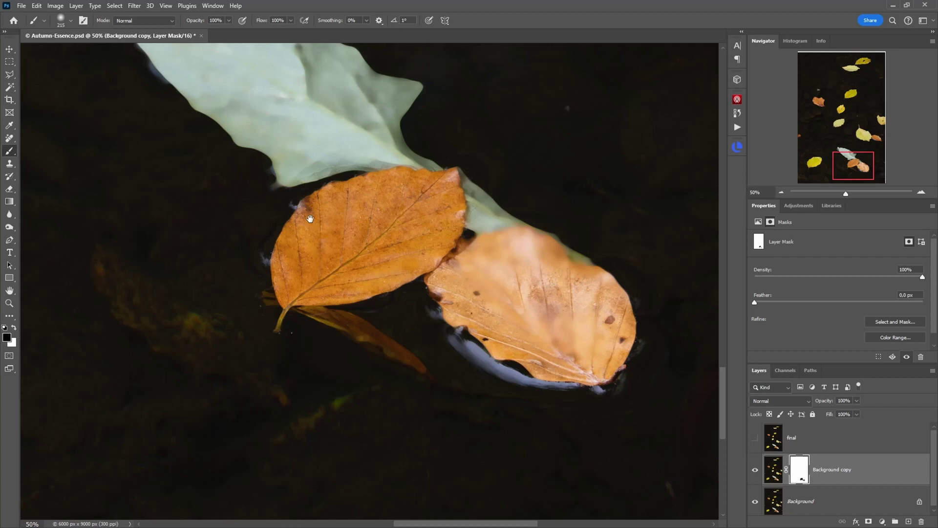
drag(310, 218, 501, 404)
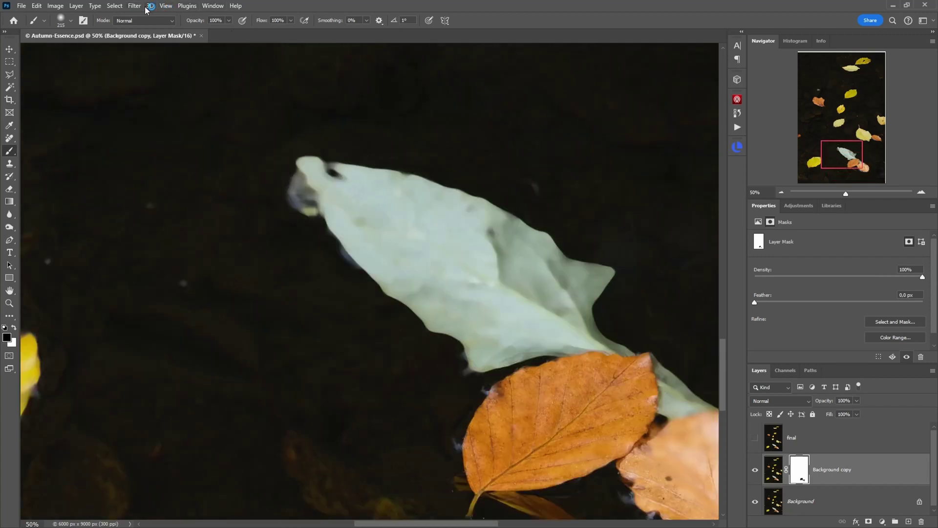
Step: Run Select > Subject and deselect, then hide Background copy and target the original Background layer
click(117, 8)
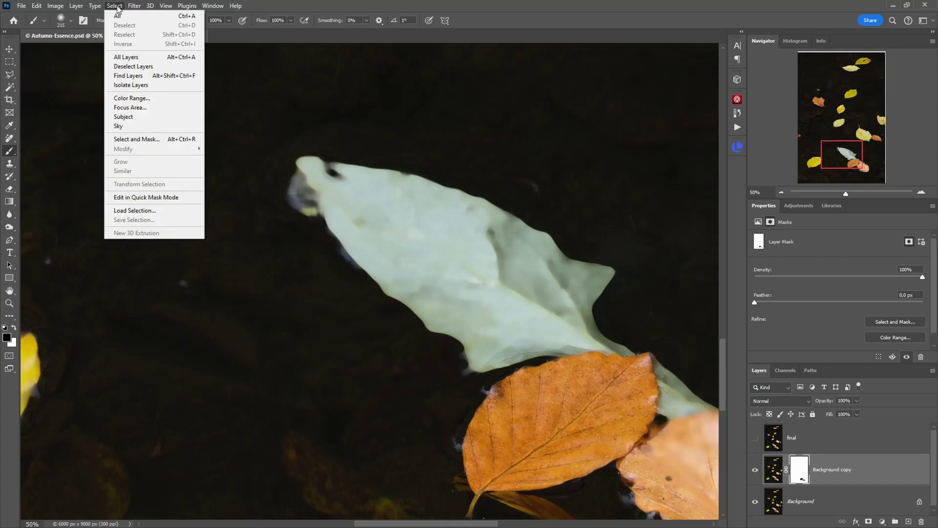
click(132, 117)
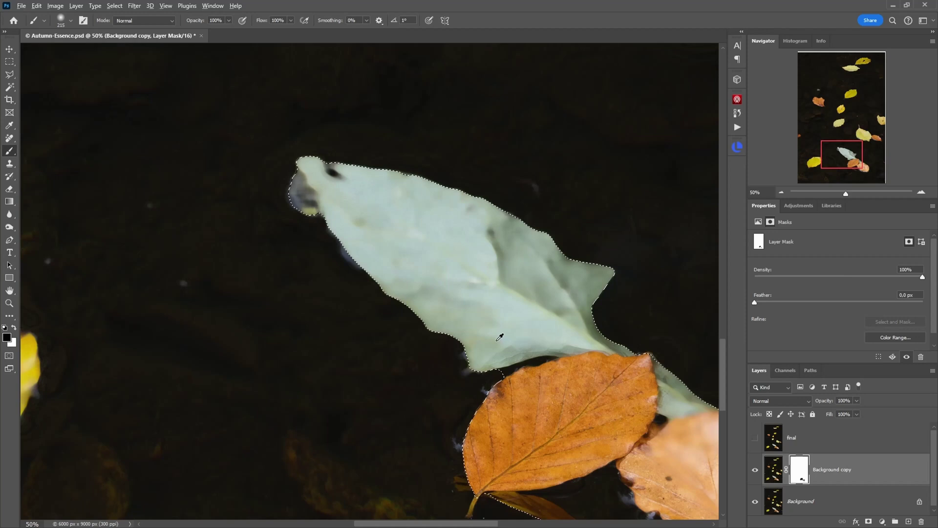
mouse_move(499, 335)
alt+mouse_down()
mouse_move(488, 335)
mouse_move(505, 309)
alt+mouse_up()
click(814, 165)
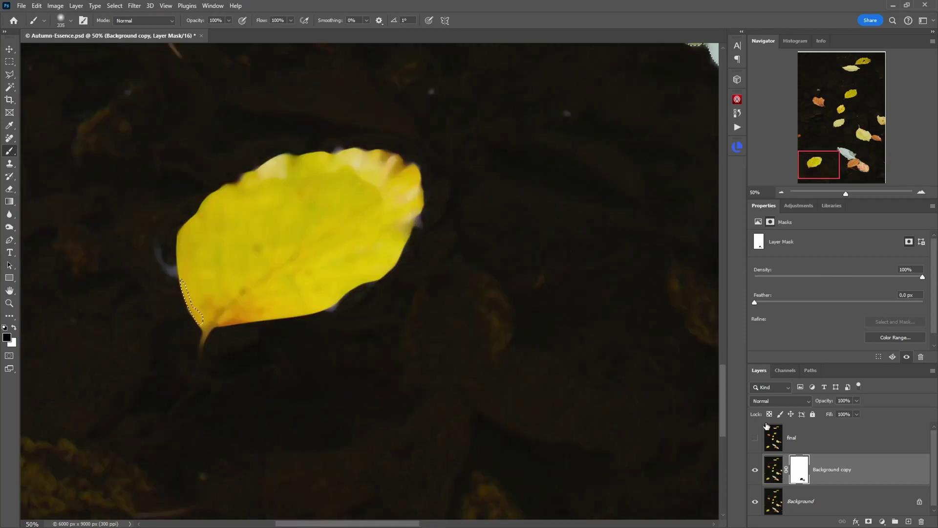
key(ctrl+d)
click(755, 472)
click(806, 499)
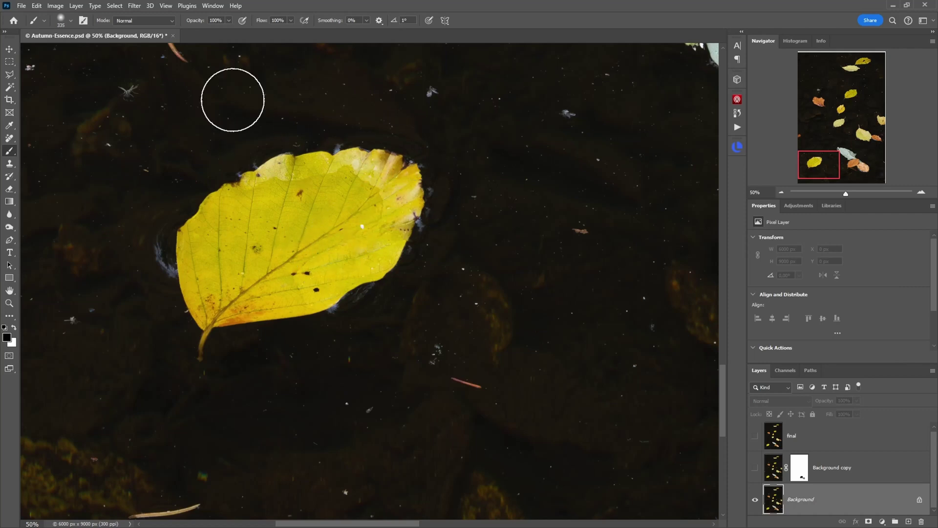
Step: Select the pale grey-green leaf and the orange leaves on the original Background layer
click(114, 6)
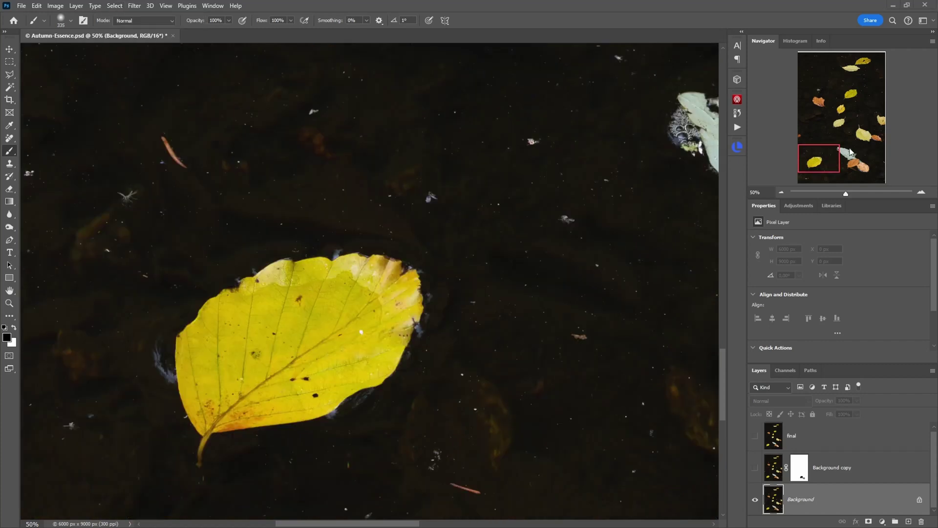
click(856, 157)
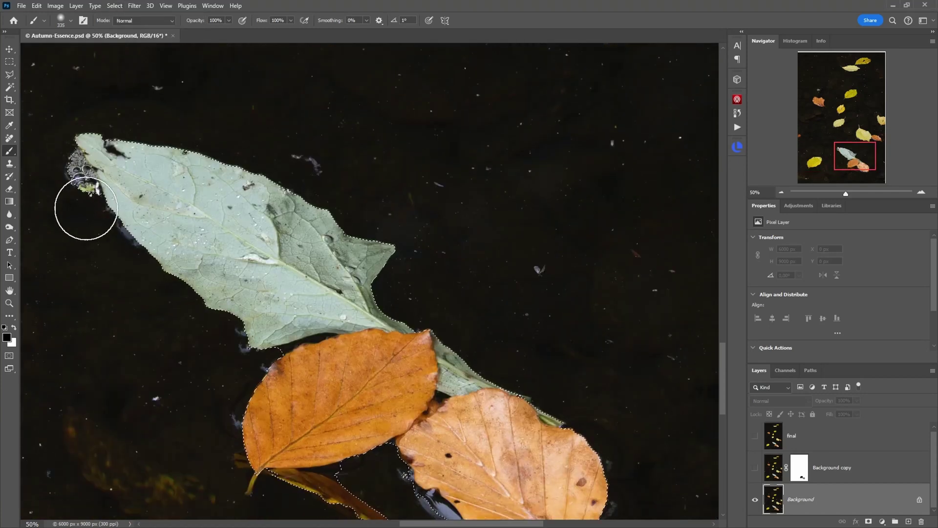
drag(89, 206, 260, 266)
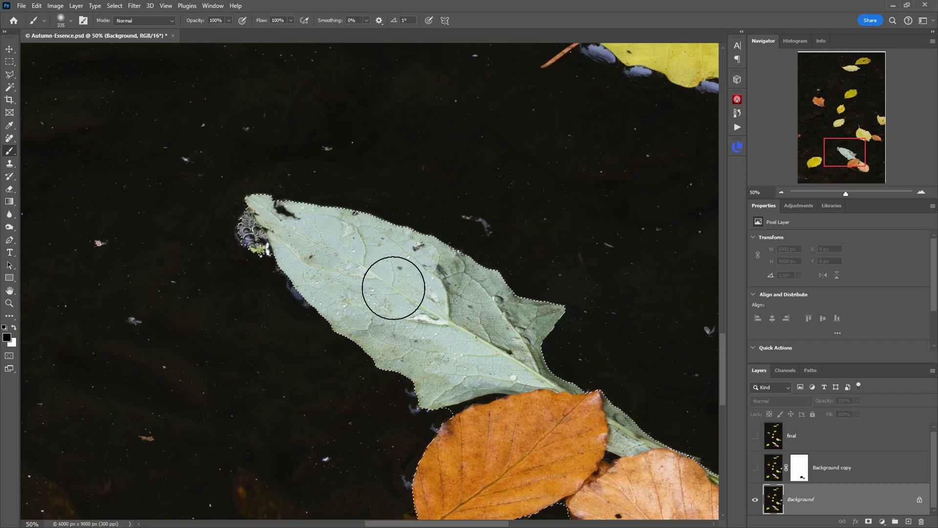
Step: Show Background copy and fill the leaf selection with black on its layer mask
click(755, 467)
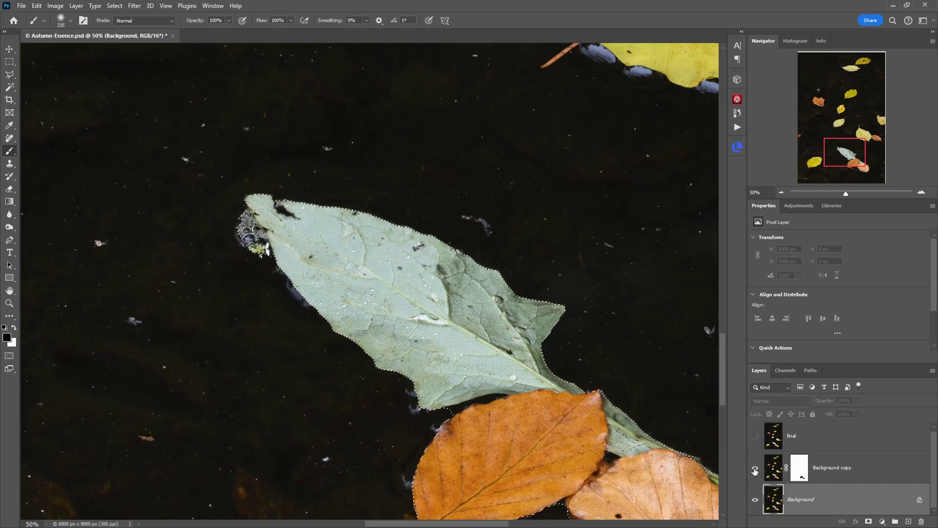
click(799, 467)
drag(450, 357, 488, 369)
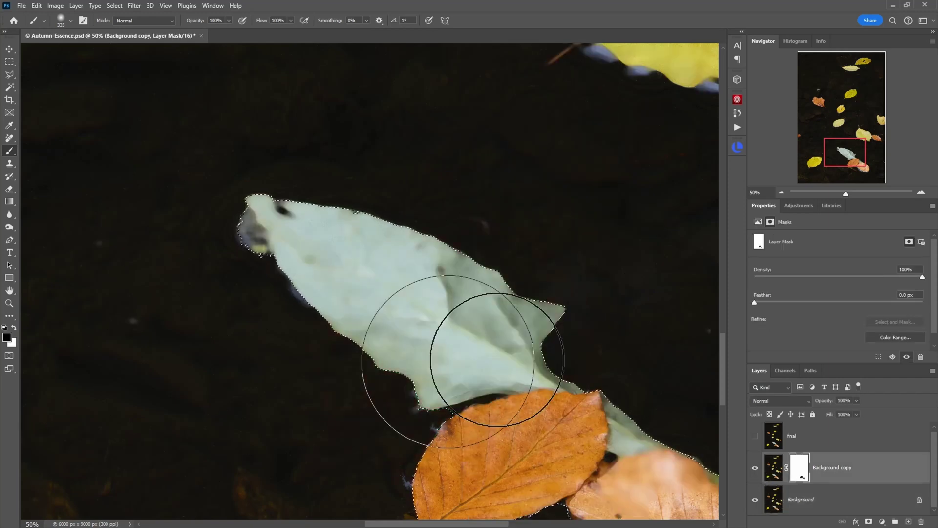
key(alt+BackSpace)
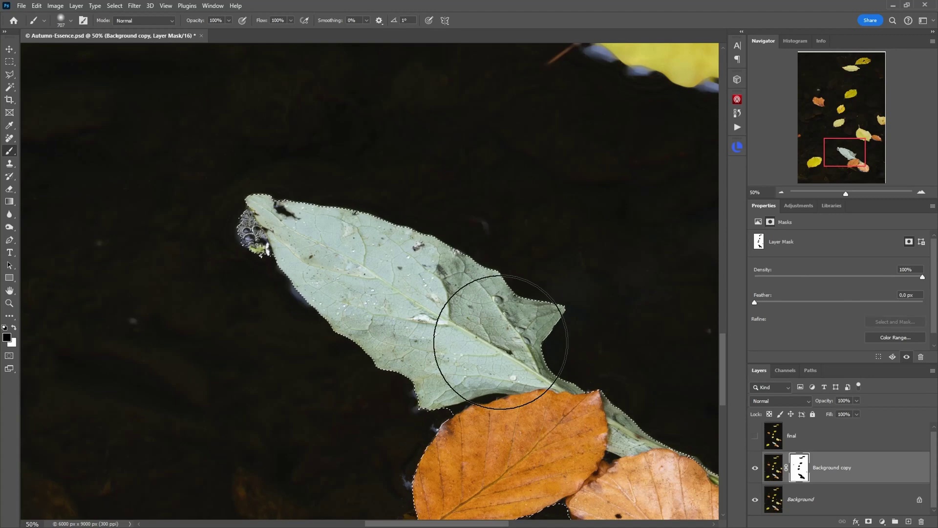
Step: View the layer mask on its own to check it, then return to the copy's image
key(alt+backslash)
alt+click(487, 338)
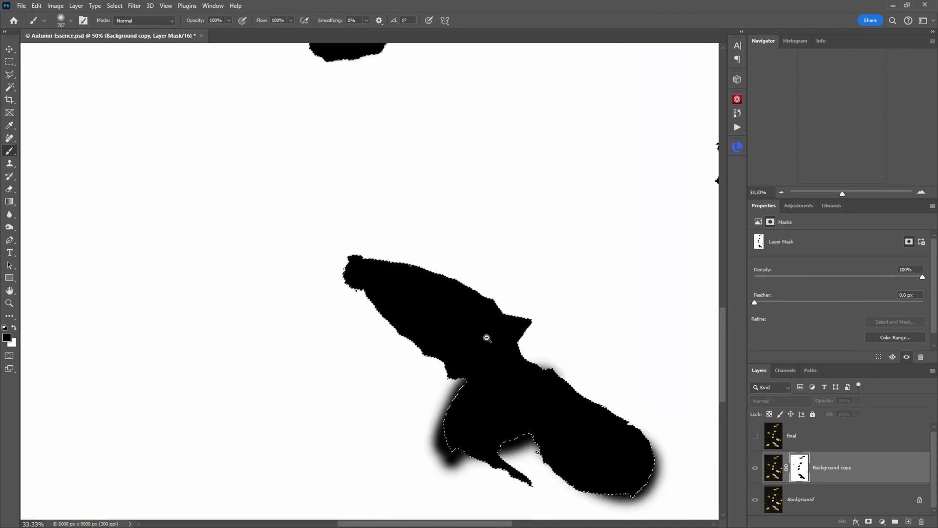
alt+click(487, 338)
drag(395, 171, 459, 290)
key(ctrl+plus)
key(ctrl+plus)
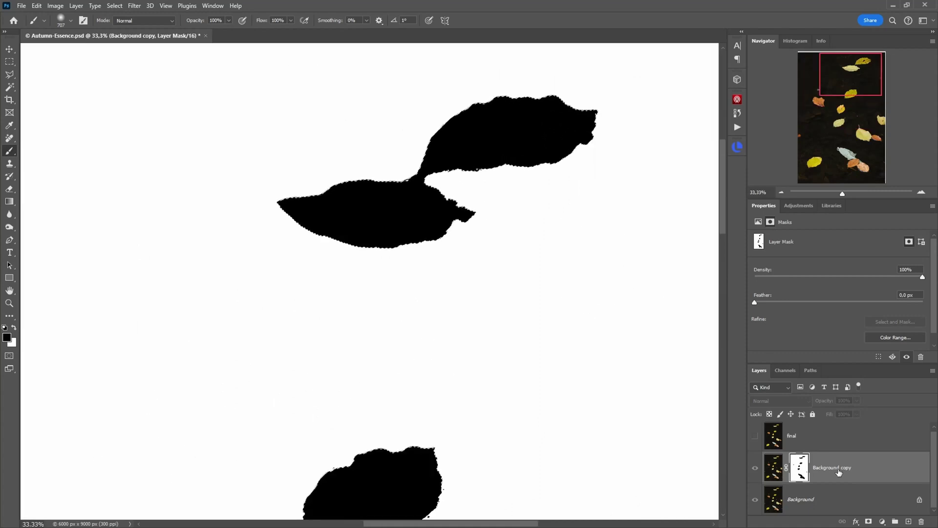
click(774, 468)
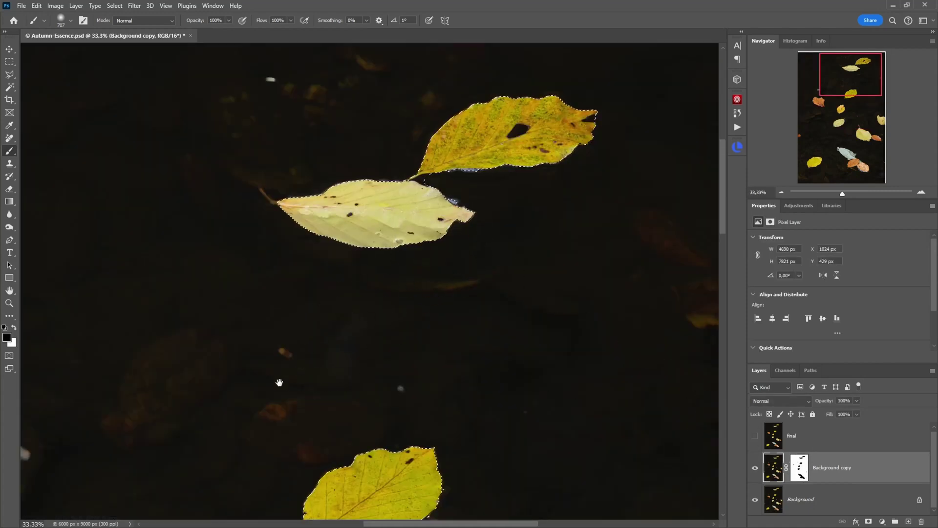
Step: Deselect and paint black on the mask over the orange leaf's edge, comparing with the original
drag(279, 383, 545, 266)
drag(348, 386, 463, 239)
alt+right_click(394, 344)
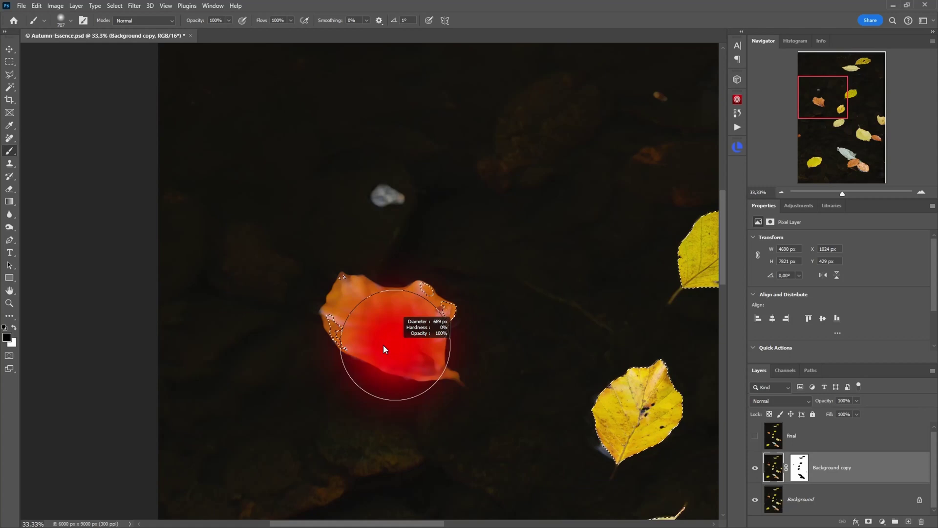
key(ctrl+d)
scroll(359, 342, up, 1)
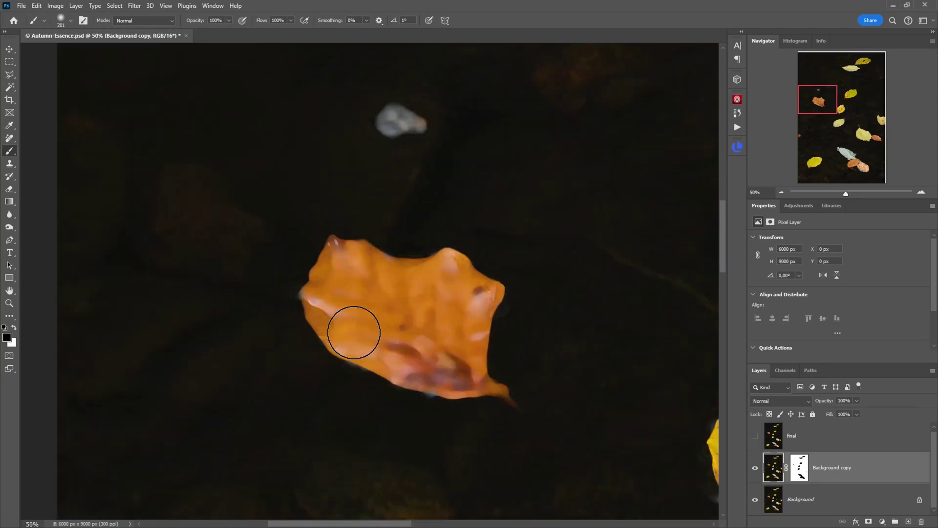
click(800, 468)
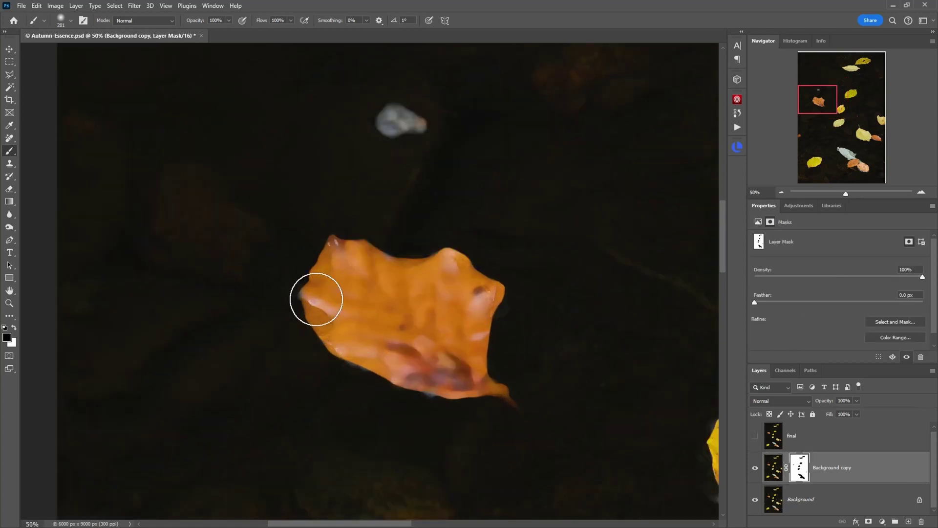
mouse_move(317, 299)
mouse_down()
mouse_move(386, 348)
mouse_move(439, 361)
mouse_move(470, 309)
mouse_move(464, 285)
mouse_move(341, 248)
mouse_move(311, 295)
mouse_move(351, 330)
mouse_move(378, 279)
mouse_move(402, 261)
mouse_move(447, 256)
mouse_move(458, 276)
mouse_up()
alt+right_click(451, 285)
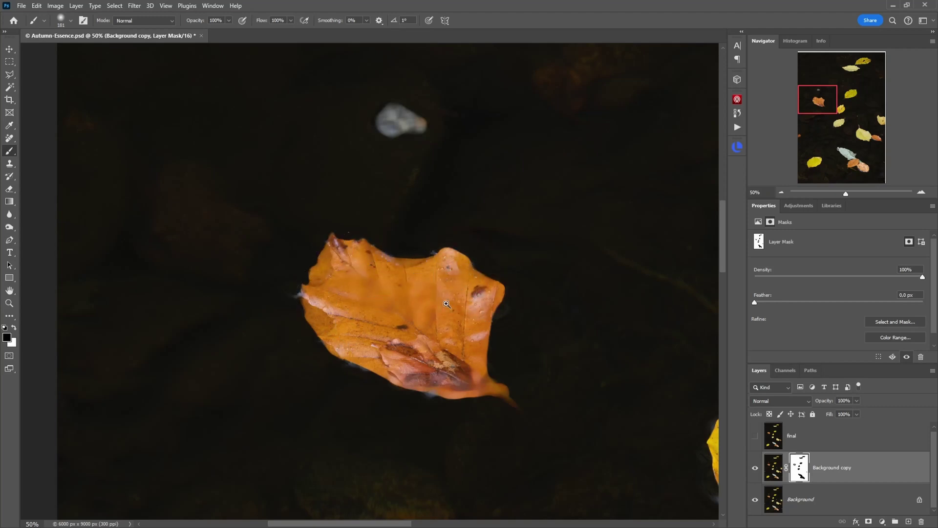
ctrl+click(446, 304)
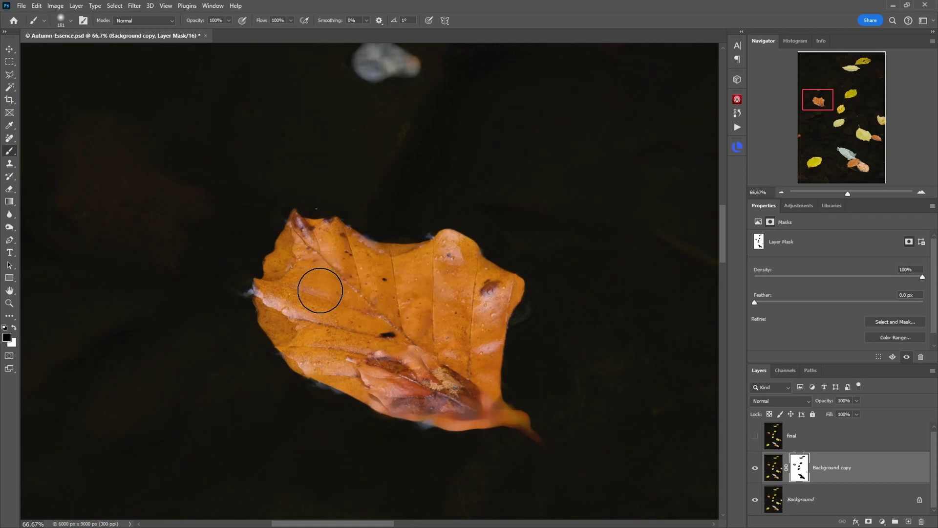
click(756, 468)
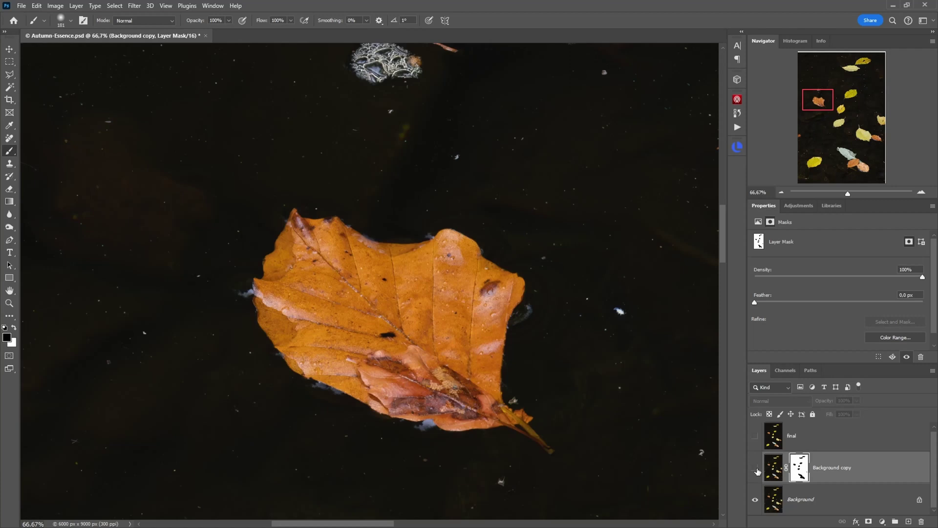
click(756, 469)
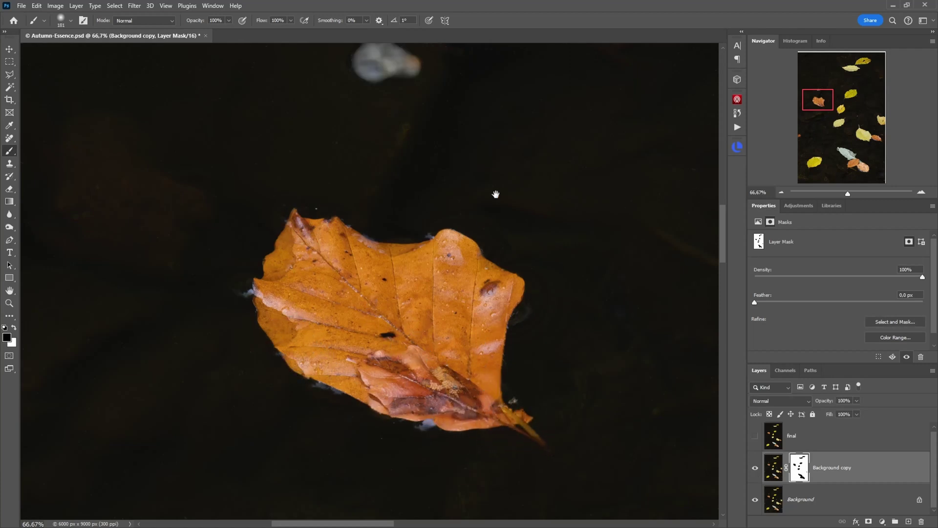
Step: Paint the small pale fragment and the yellow leaves' stems and edges back to sharpness
drag(496, 195, 425, 434)
mouse_move(296, 297)
mouse_down()
mouse_move(334, 304)
mouse_move(314, 285)
mouse_move(298, 288)
mouse_move(306, 315)
mouse_move(339, 316)
mouse_move(307, 283)
mouse_up()
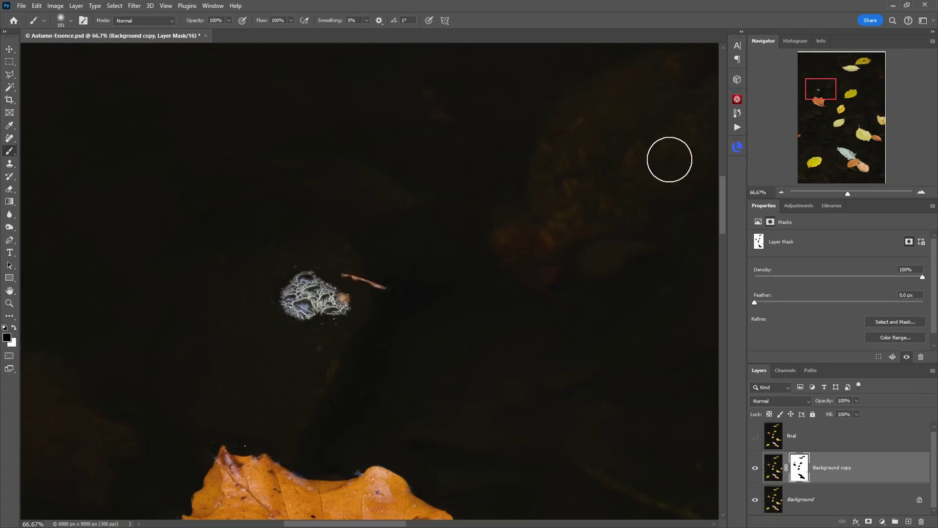
click(840, 109)
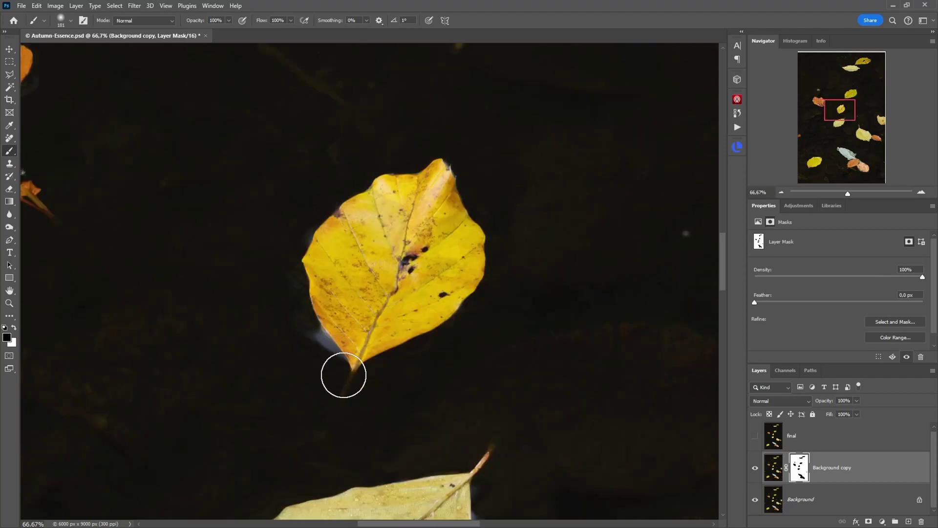
mouse_move(344, 374)
mouse_down()
mouse_move(324, 322)
mouse_move(326, 245)
mouse_move(340, 219)
mouse_move(403, 179)
mouse_up()
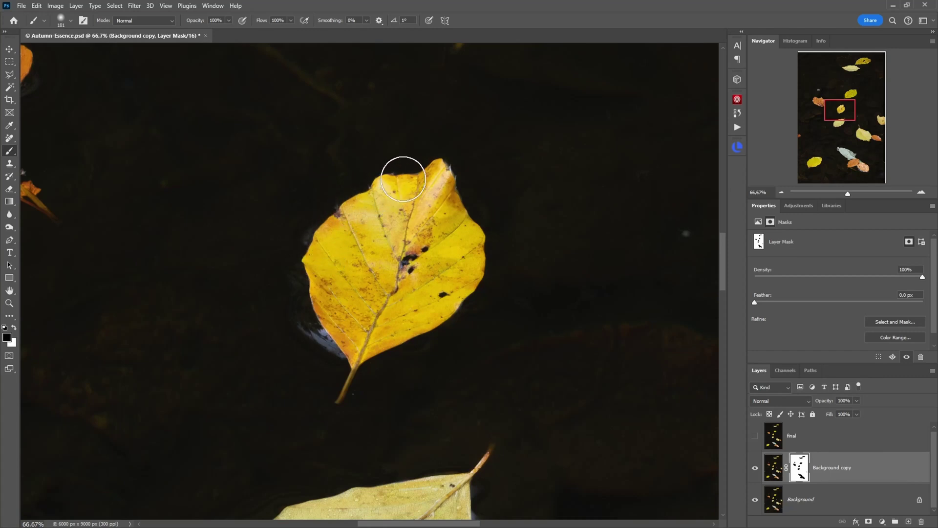
scroll(429, 159, down, 5)
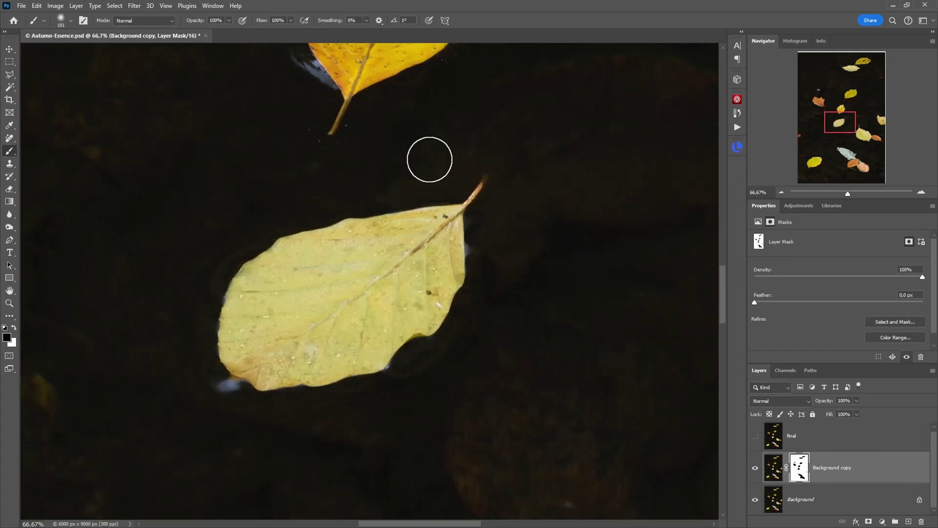
mouse_move(489, 171)
mouse_down()
mouse_move(476, 192)
mouse_move(483, 174)
mouse_move(444, 211)
mouse_up()
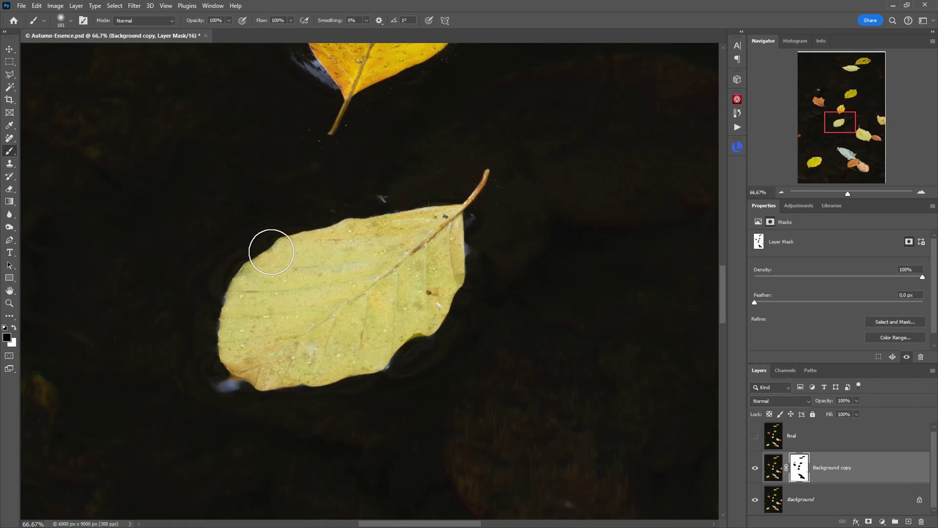
mouse_move(272, 251)
mouse_down()
mouse_move(225, 300)
mouse_move(216, 373)
mouse_up()
drag(287, 291, 458, 294)
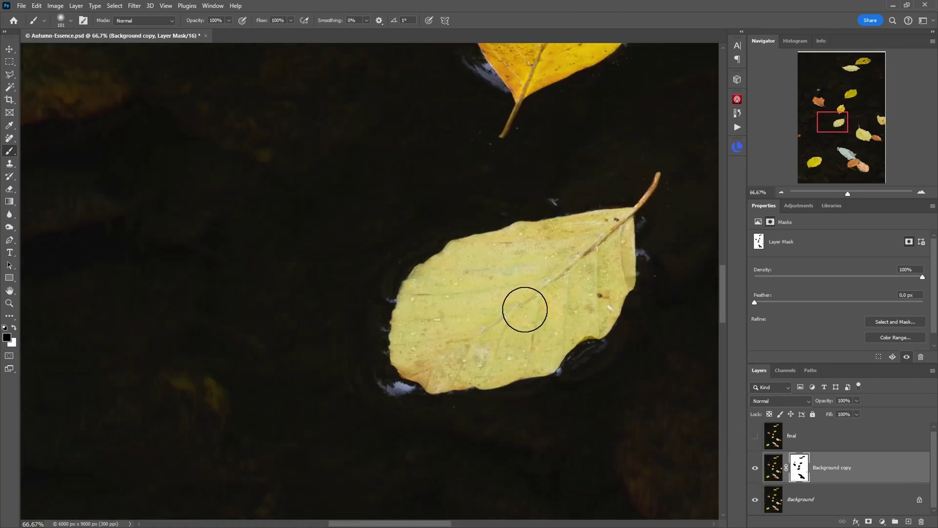
Step: Compare with Background copy hidden, then turn on the final layer
alt+click(756, 501)
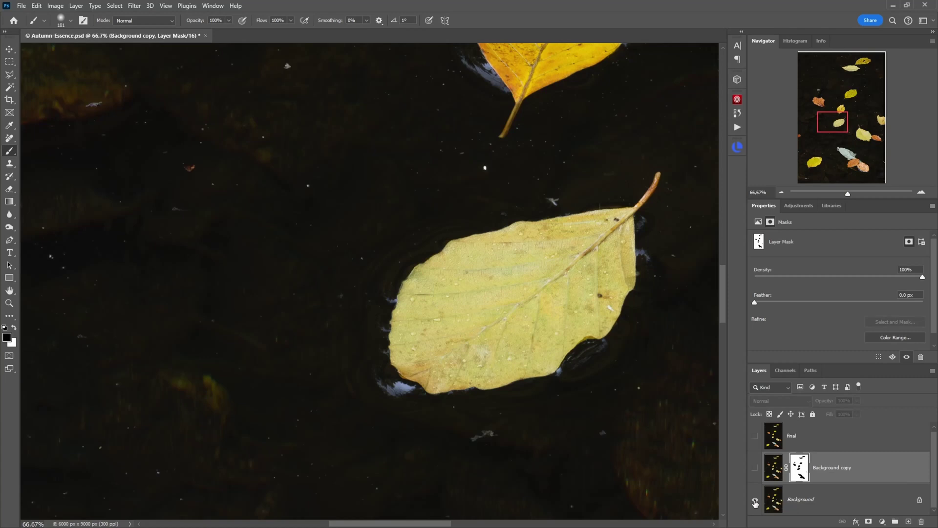
alt+click(755, 501)
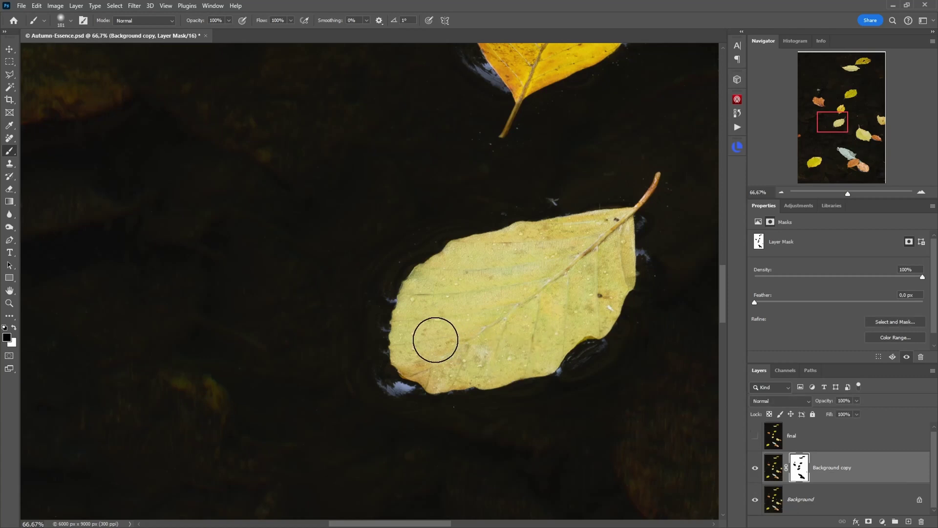
click(755, 436)
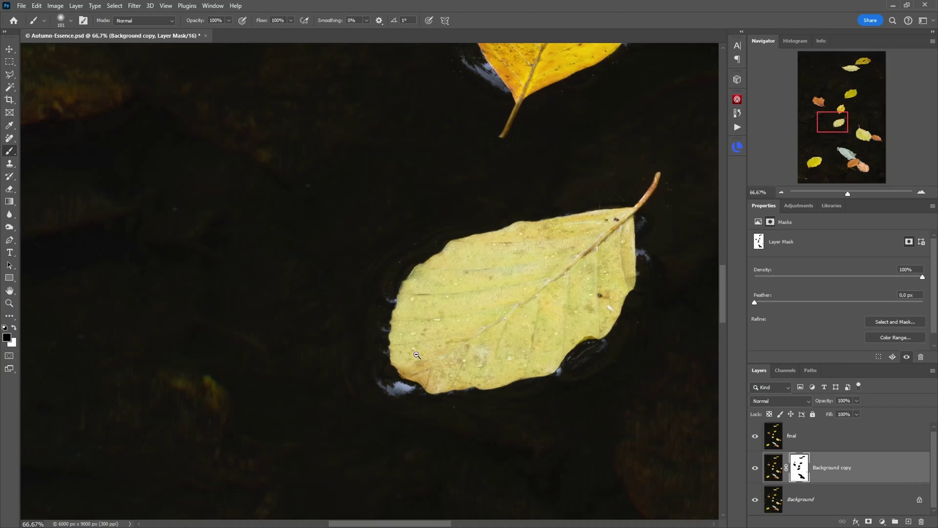
Step: Zoom out to the whole pond and compare the original Background alone against all three layers
ctrl+alt+click(417, 355)
ctrl+alt+click(417, 355)
ctrl+alt+click(416, 355)
ctrl+alt+click(420, 356)
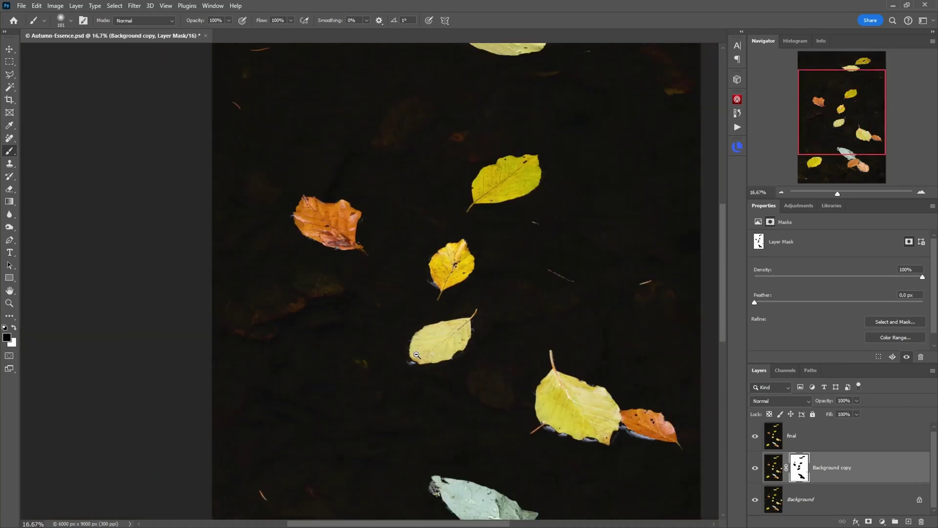
ctrl+alt+click(427, 359)
ctrl+alt+click(430, 360)
alt+click(755, 500)
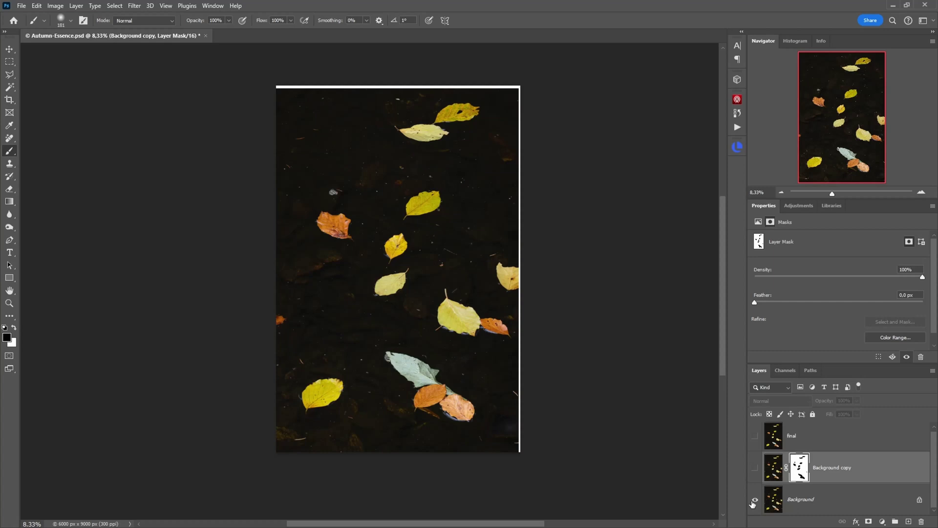
alt+click(756, 497)
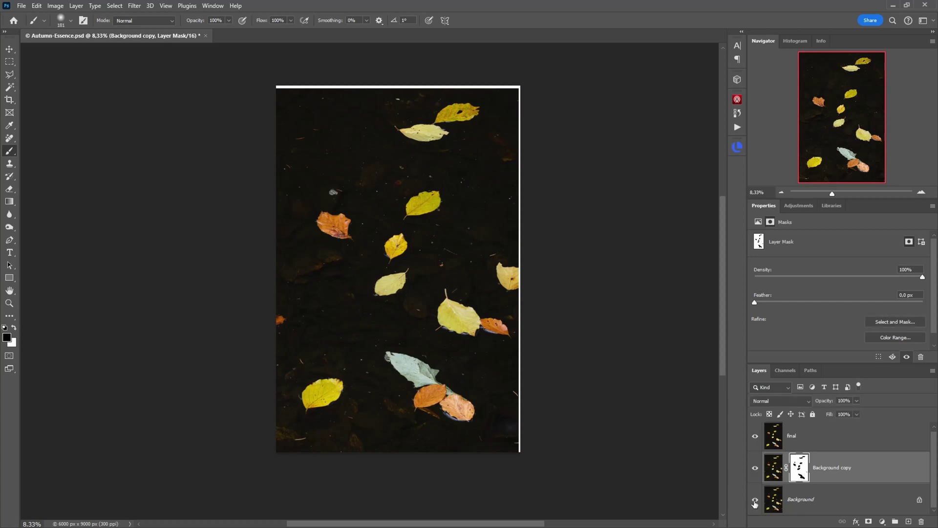
Step: Zoom back in on the yellow leaves to review the finished result
click(386, 215)
click(381, 362)
click(259, 230)
click(250, 211)
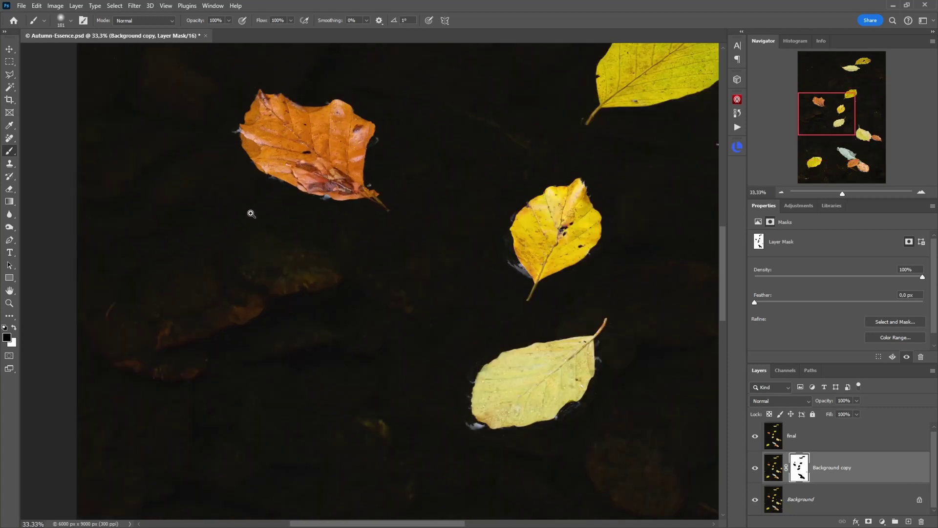
click(252, 214)
drag(483, 270, 259, 307)
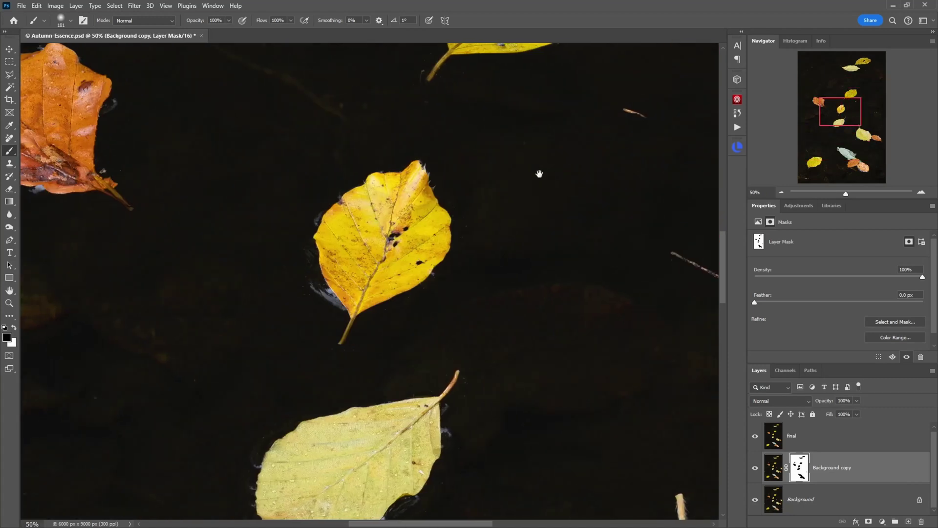
drag(538, 174, 471, 251)
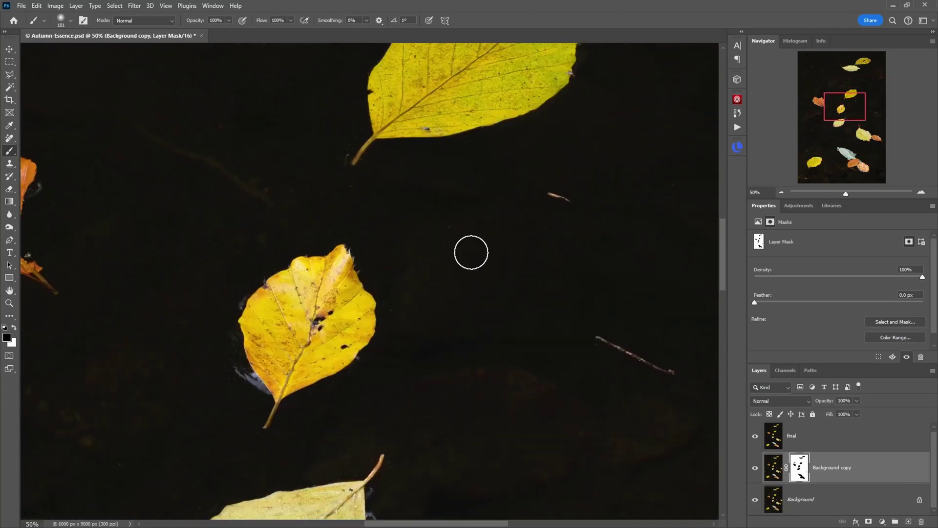